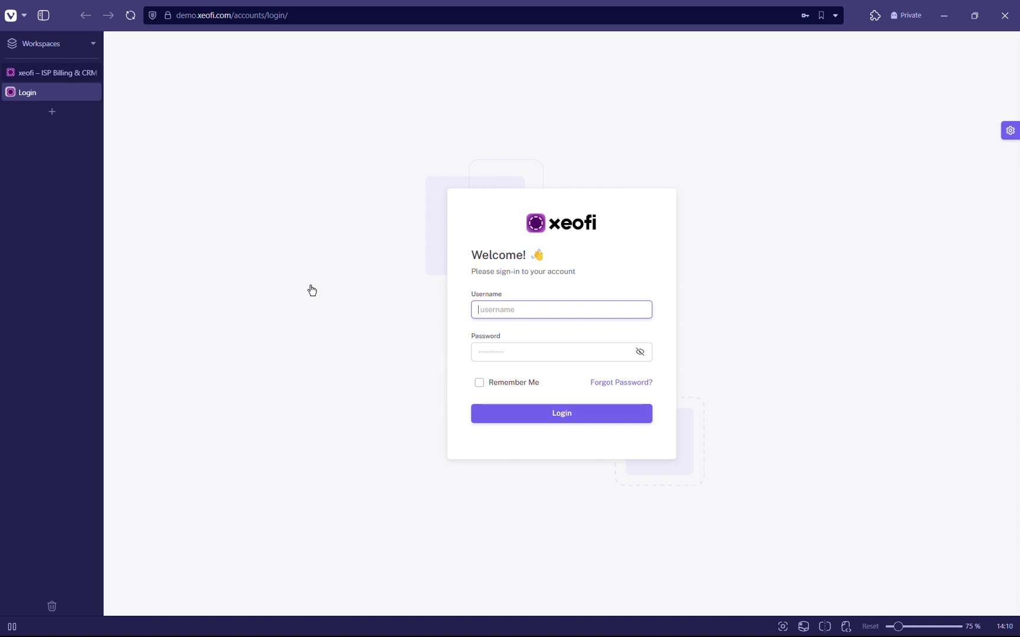
Sign in to xeofi with the demo account's username and password.
text(demouser)
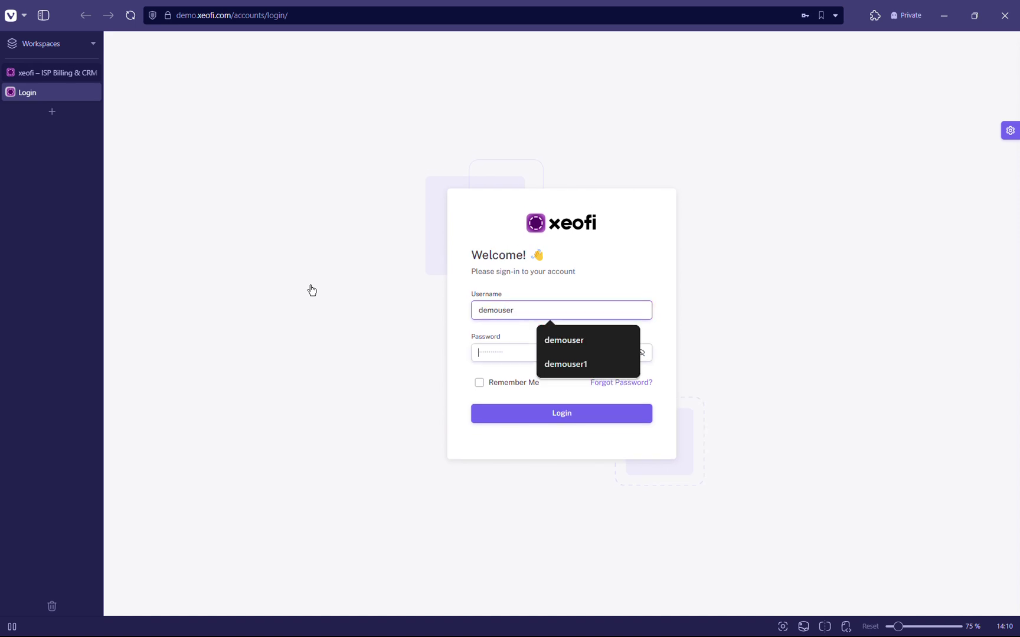
key(Tab)
text(d•••••••••)
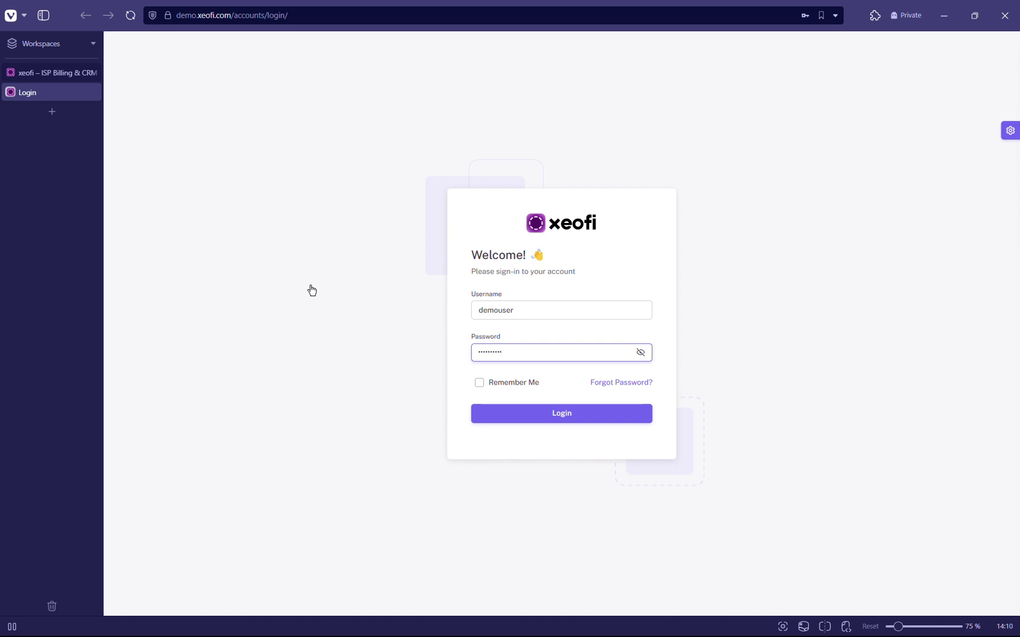
key(Return)
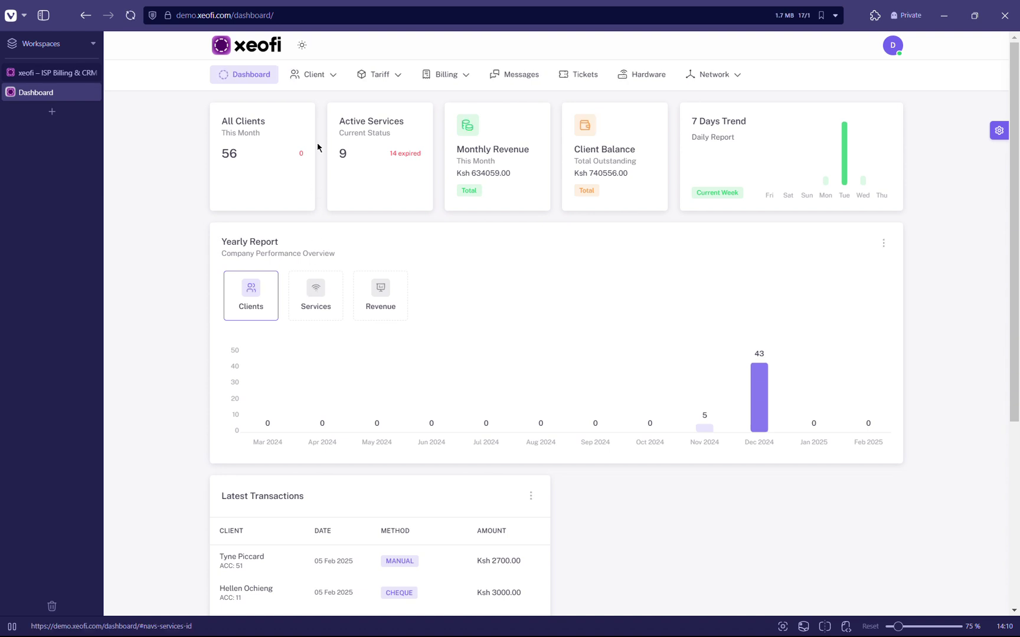
View the Hardware list of 11 devices, then open a new browser tab.
click(430, 78)
click(642, 81)
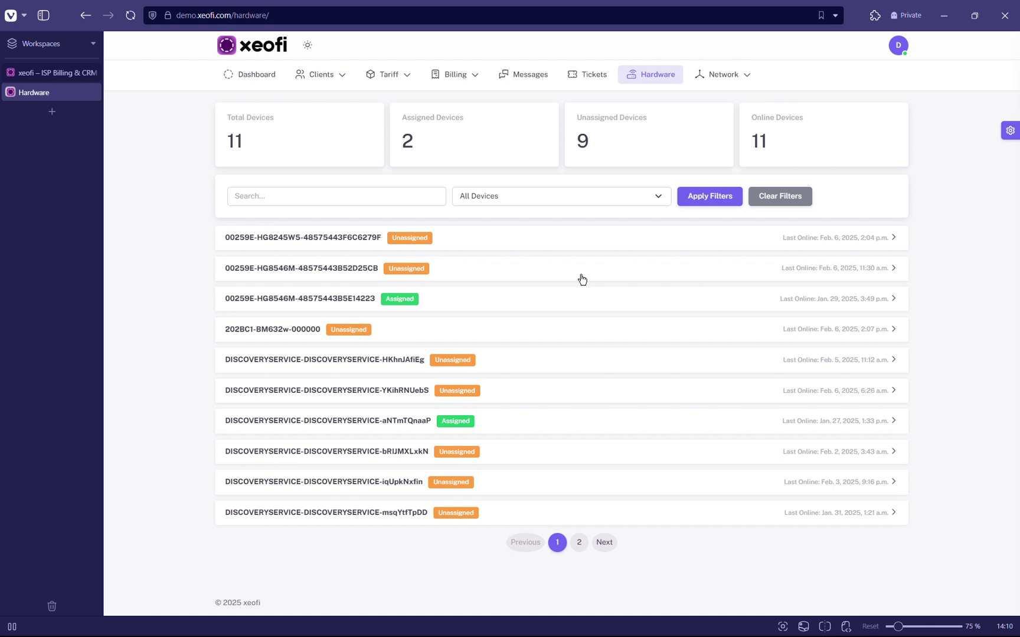
click(53, 112)
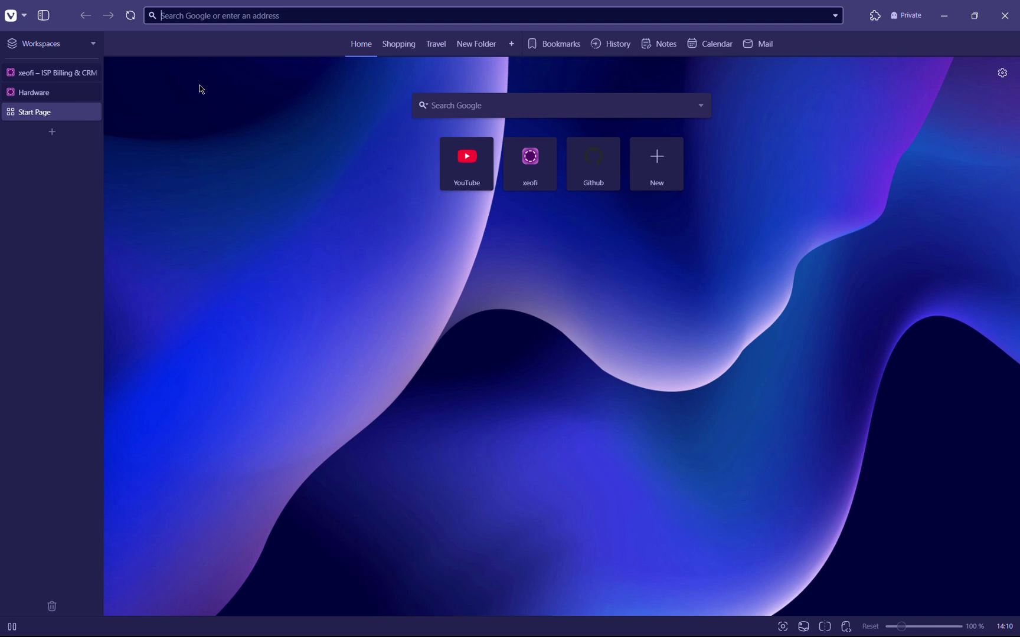
Load 192.168.1.1 and log in to the HG8245W5 router with the saved admin username and password.
text(192.168.)
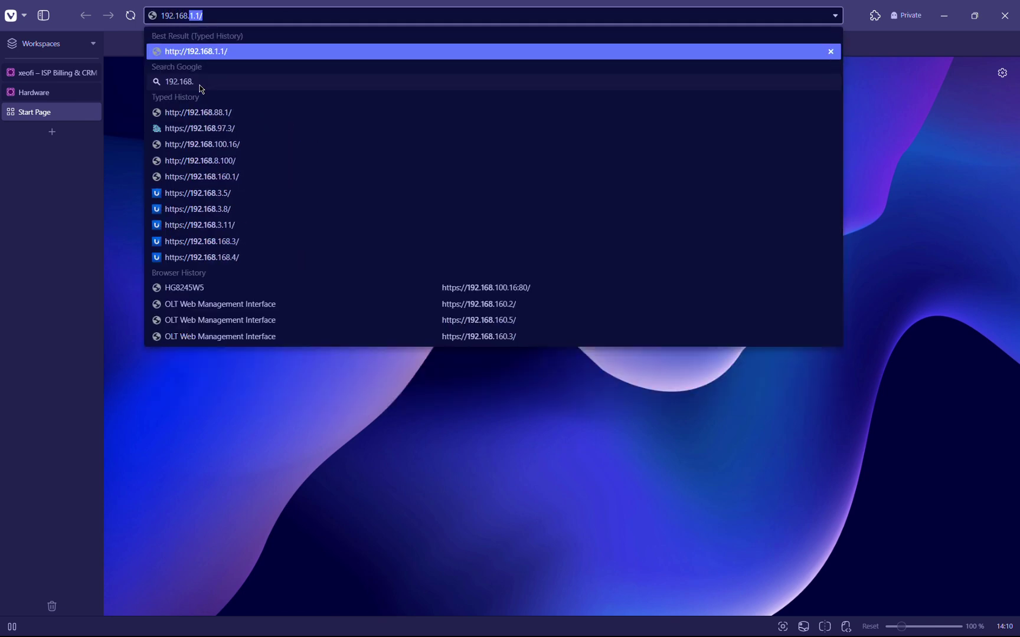
text(1.1)
key(Return)
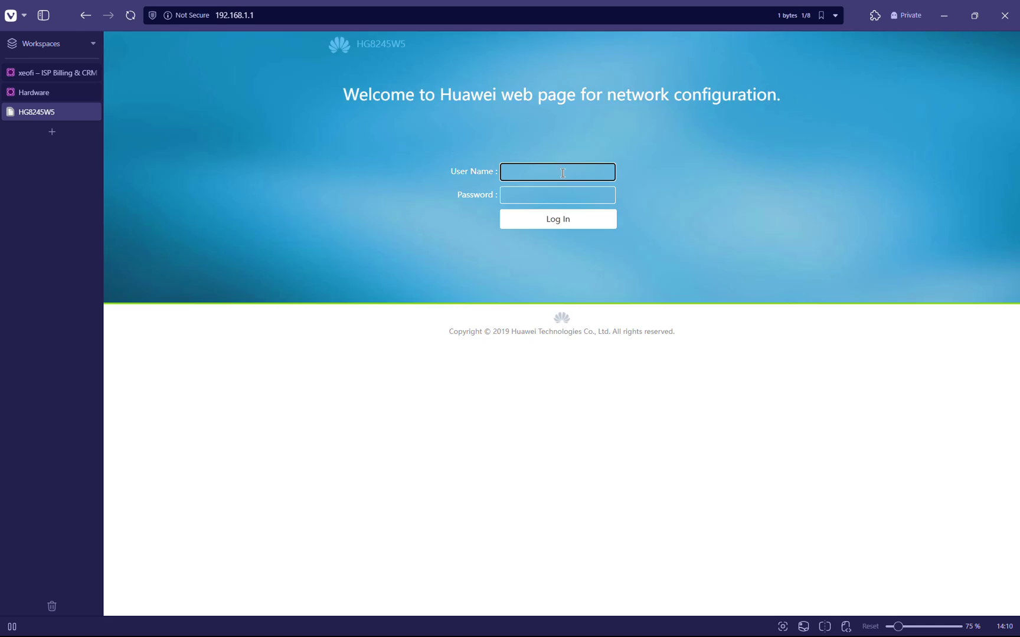
text(teleado)
key(BackSpace)
key(BackSpace)
key(BackSpace)
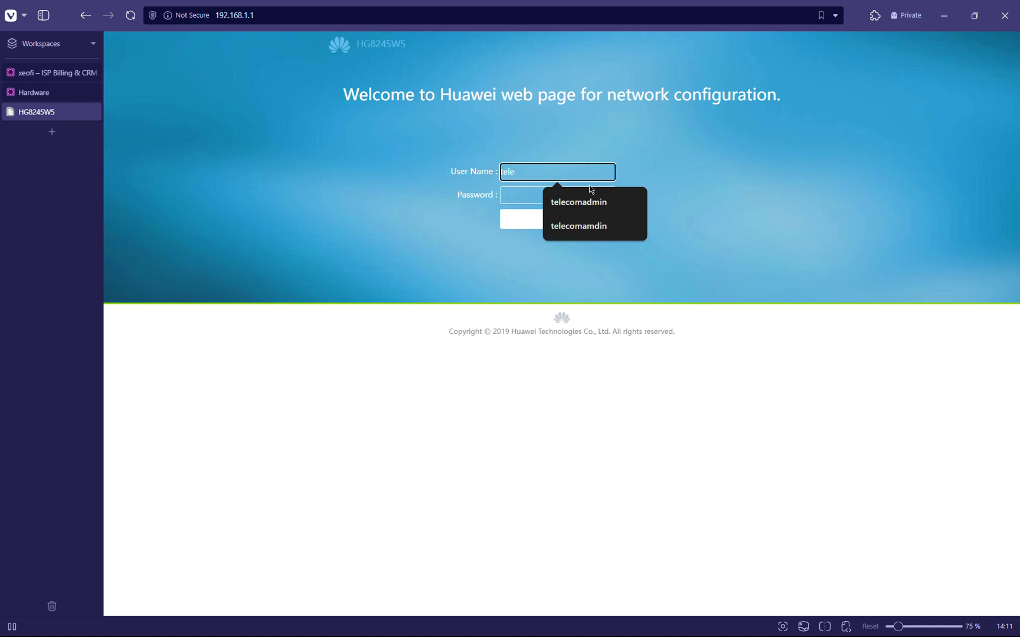
click(572, 202)
text(••••••••••••)
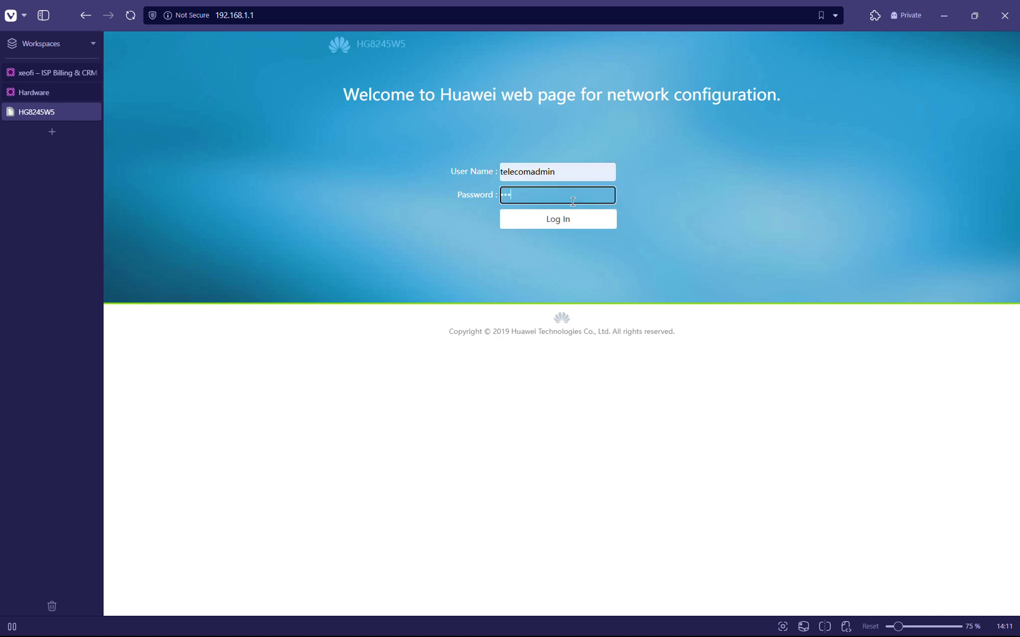
key(Return)
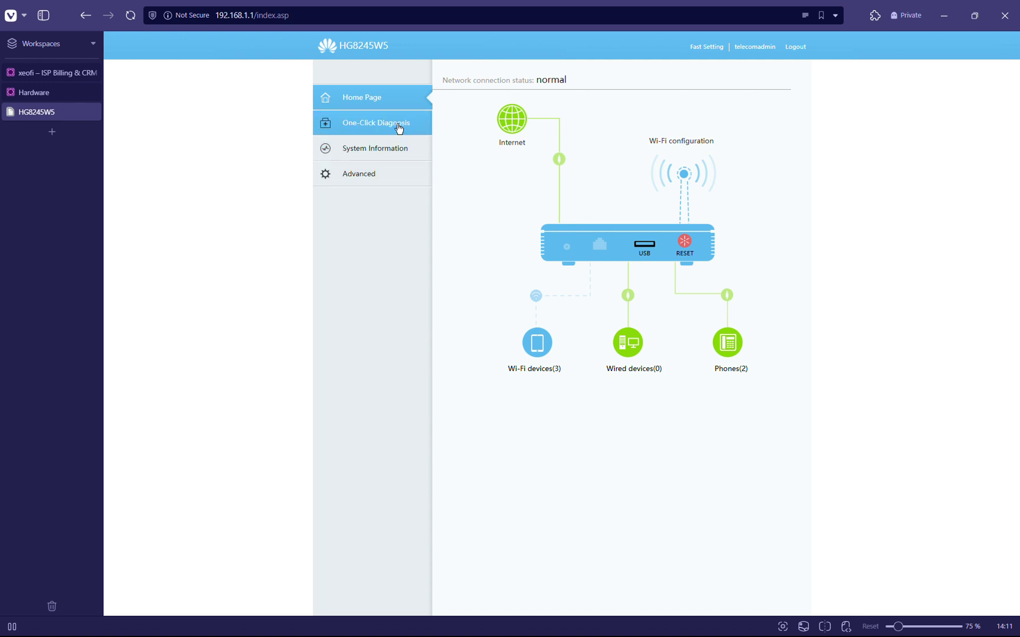
Inspect each WAN connection's settings under Advanced, ending on 1_TR069_R_VID_90 (VLAN 90, DHCP, MTU 1500).
click(372, 181)
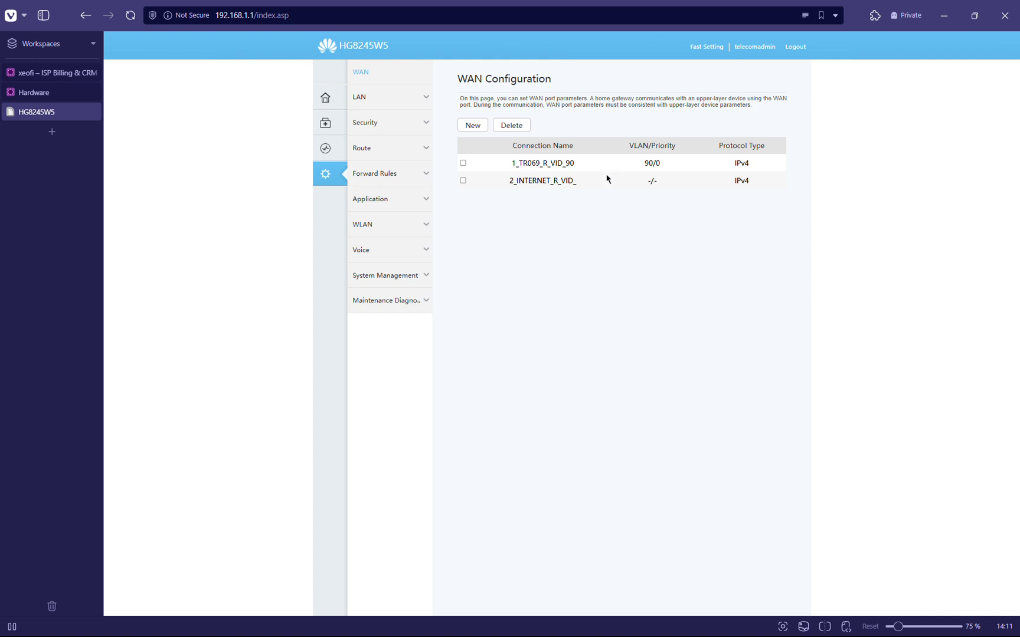
drag(508, 162, 592, 163)
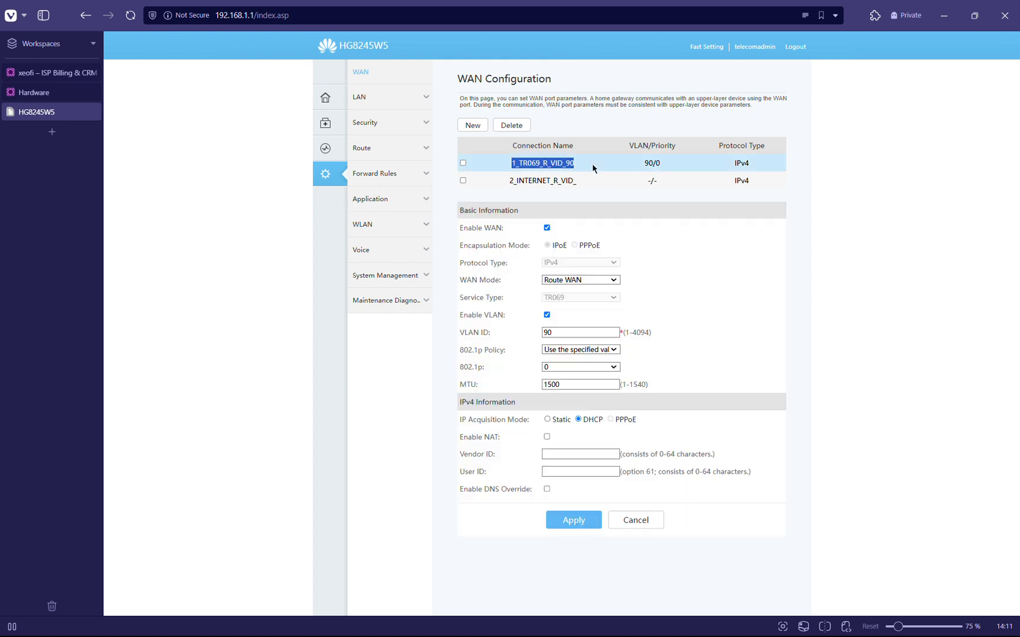
click(505, 180)
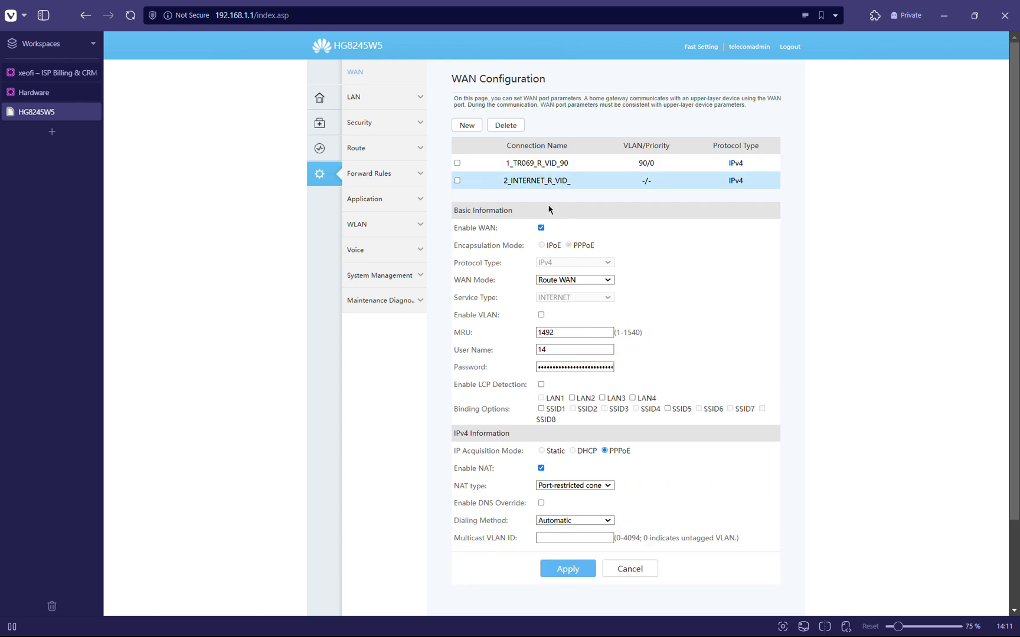
drag(571, 348, 537, 353)
double_click(556, 365)
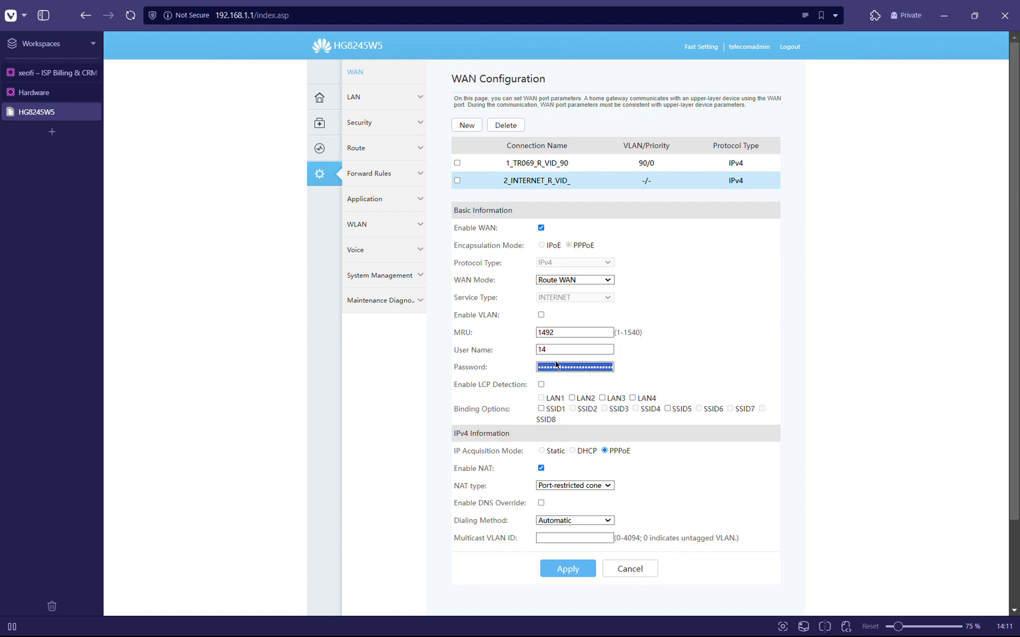
click(547, 164)
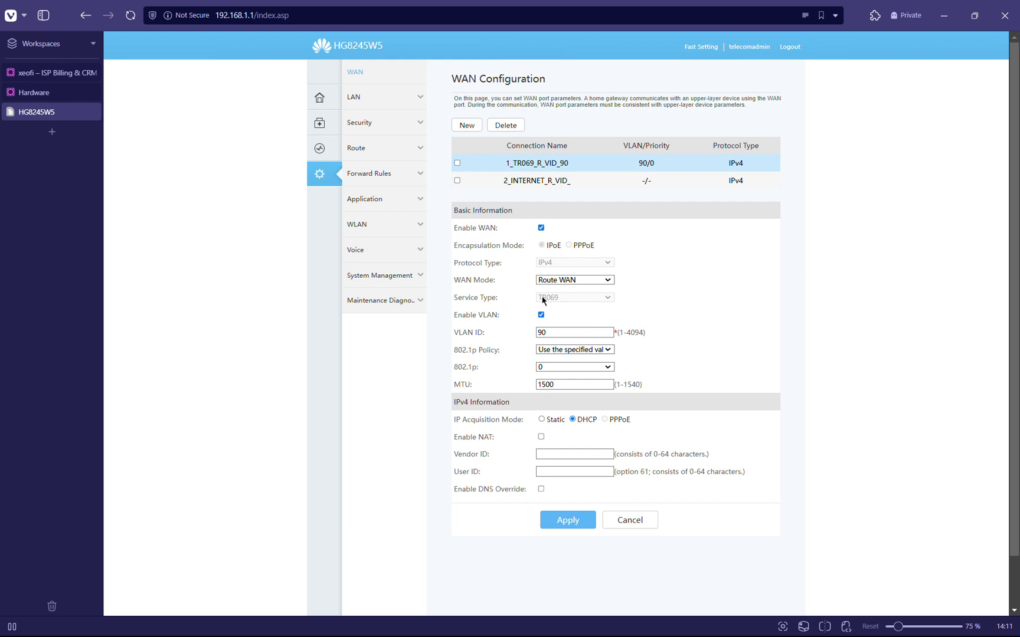
Draft a new WAN connection with service type TR069, leave it unapplied, and view Device Information.
click(467, 125)
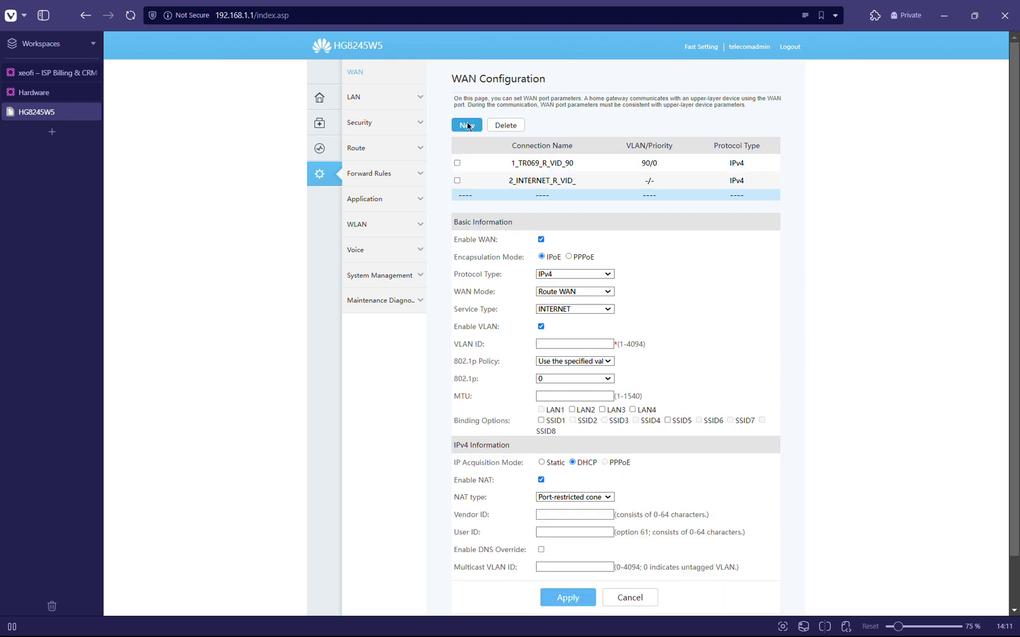
click(580, 308)
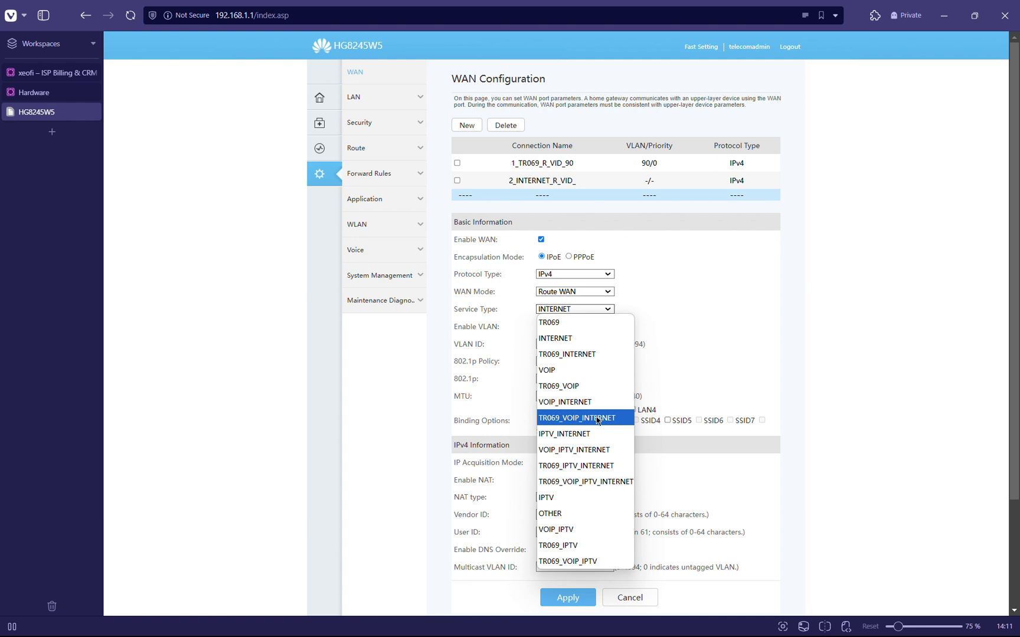
click(565, 325)
click(653, 274)
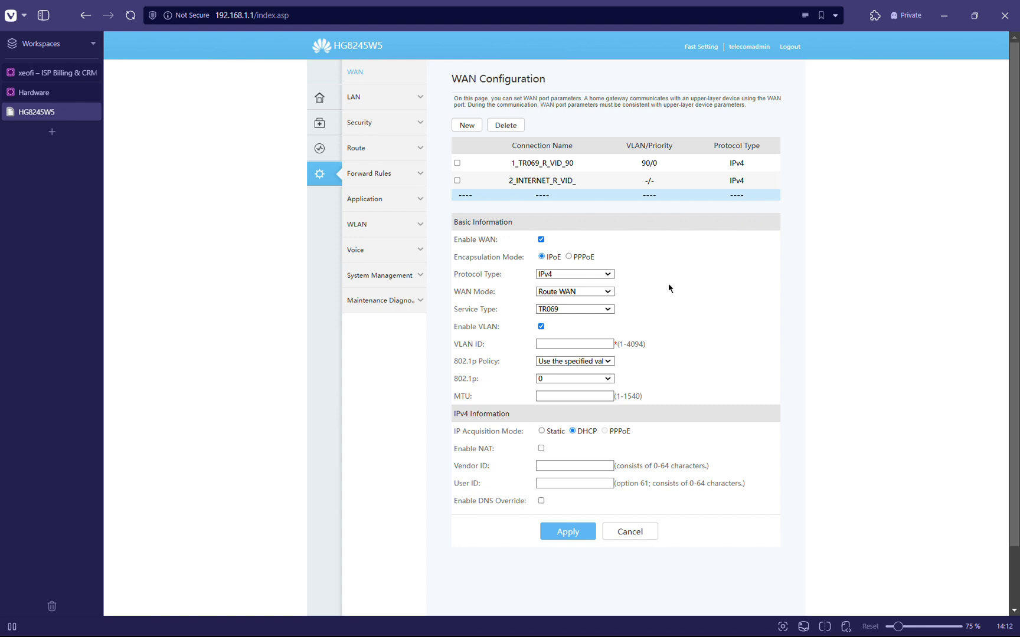
click(319, 148)
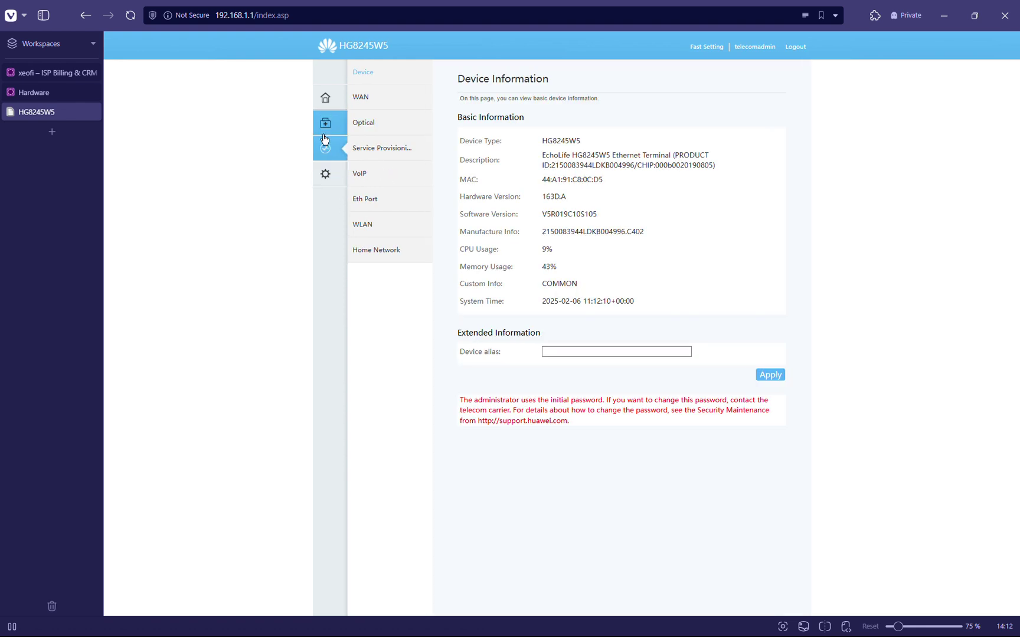
Check the WAN status details of both connections, then return to the xeofi Hardware list.
click(382, 103)
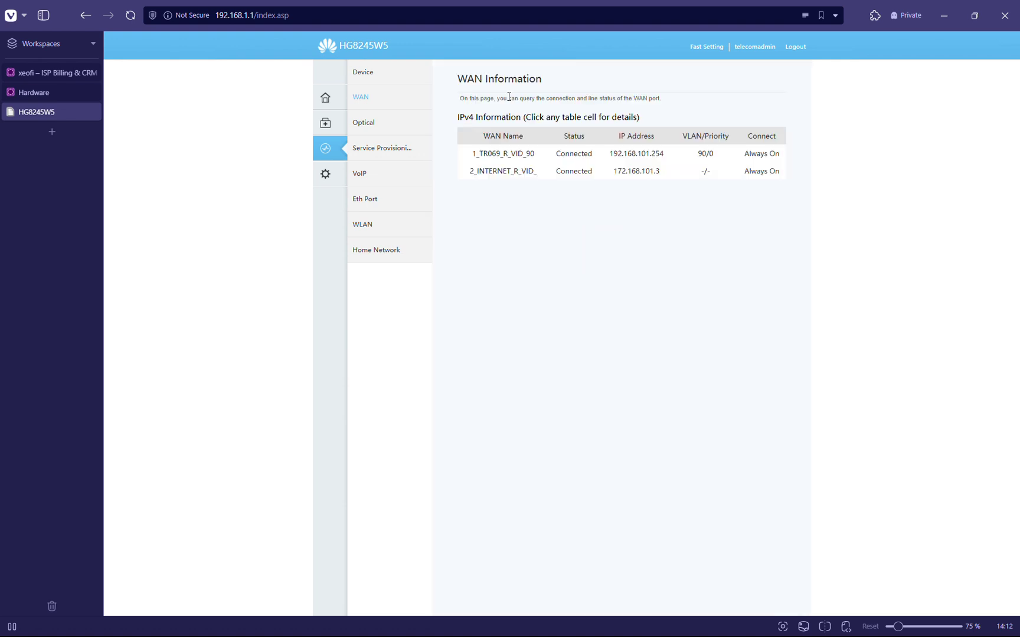
drag(555, 160, 597, 171)
click(765, 201)
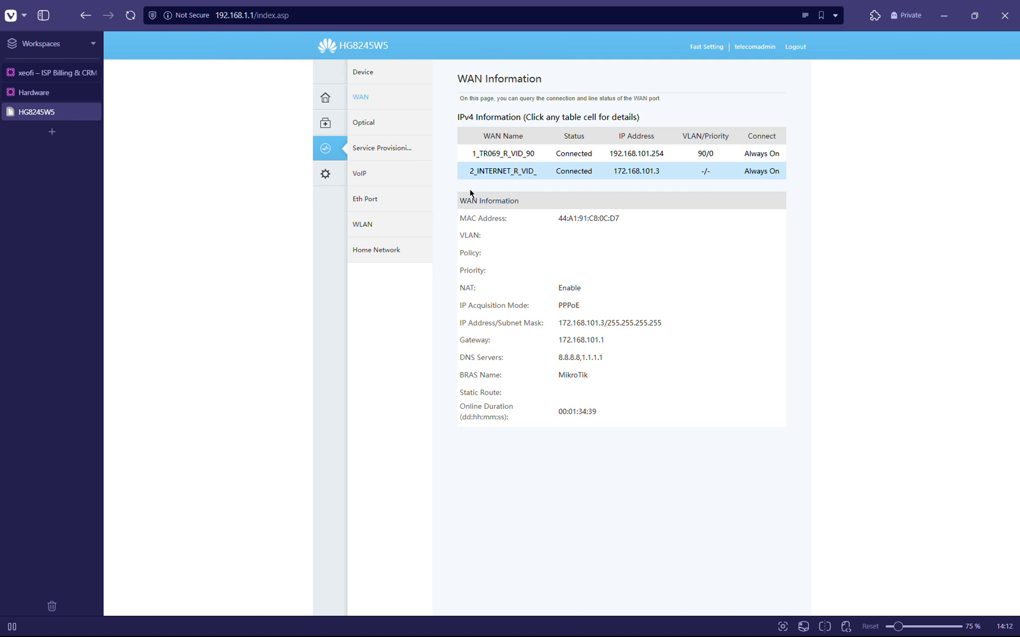
click(485, 153)
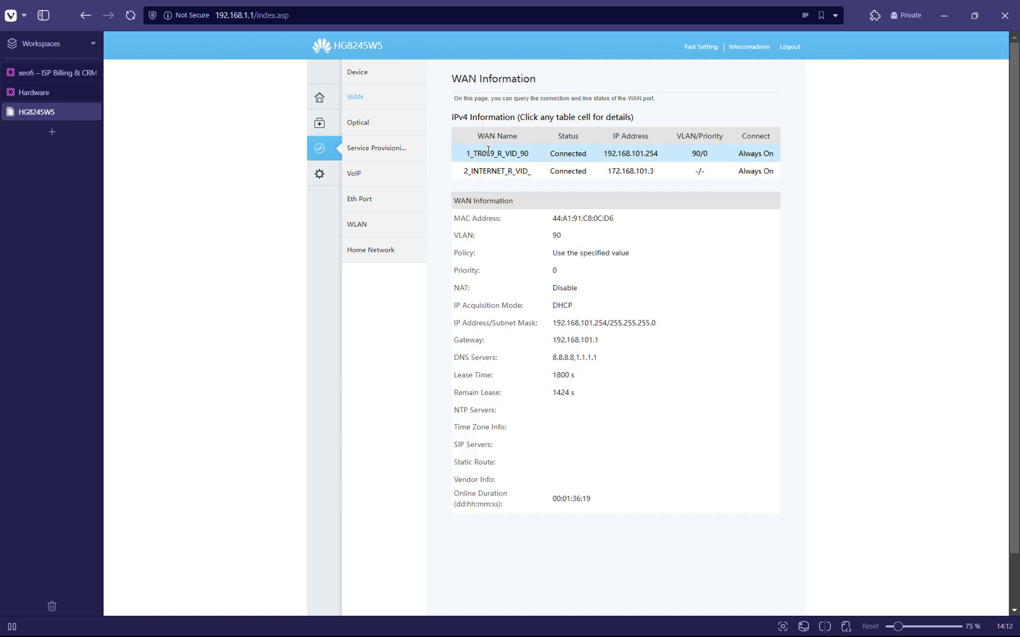
click(37, 93)
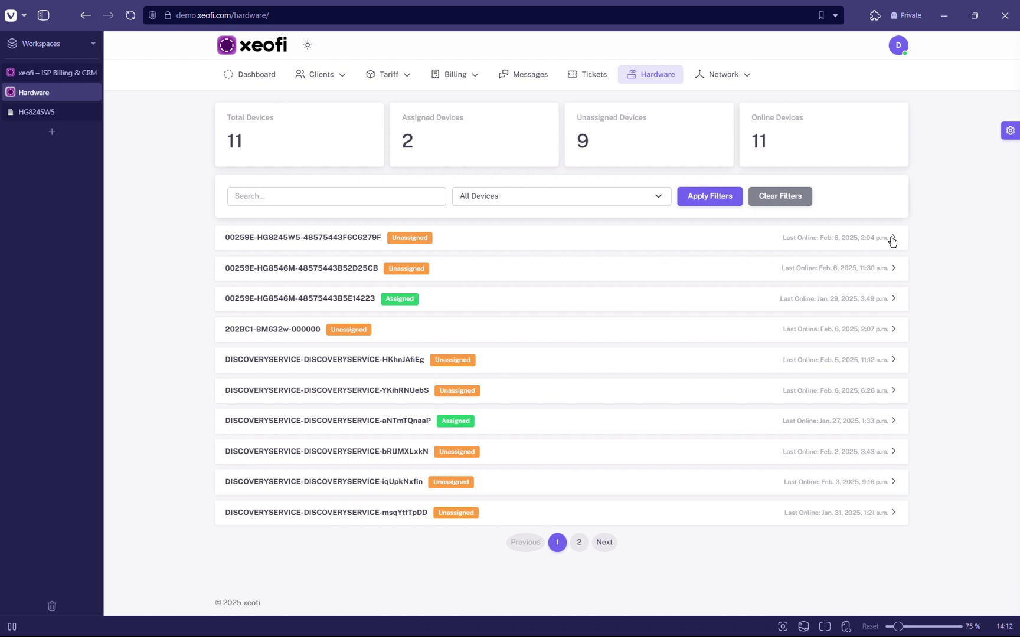
click(801, 249)
click(803, 248)
Go to the router's System Management > TR-069 ACS page, showing a 300 s informing interval.
click(48, 112)
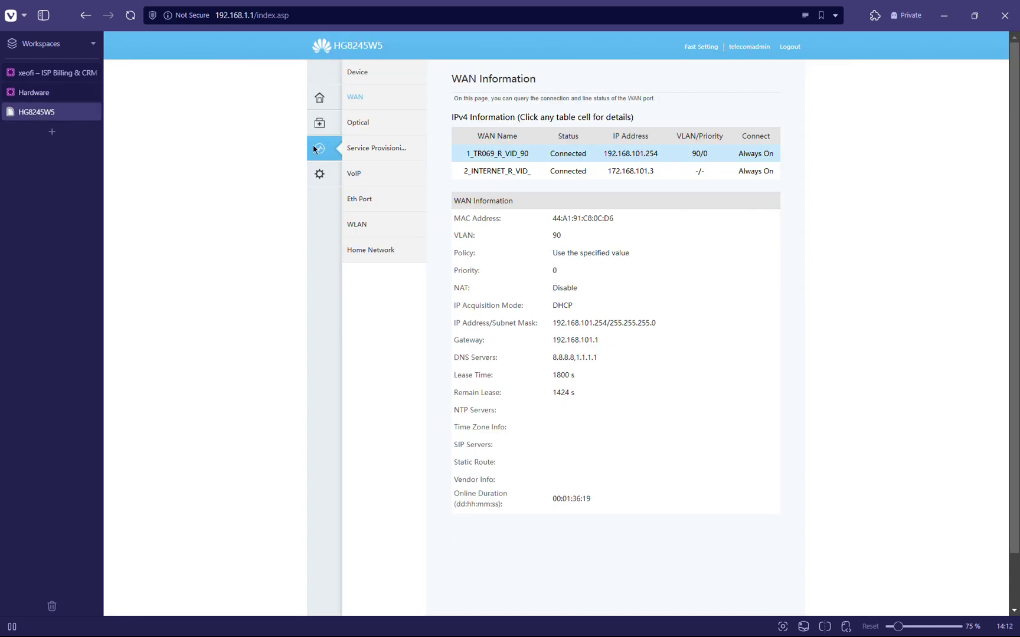
click(320, 176)
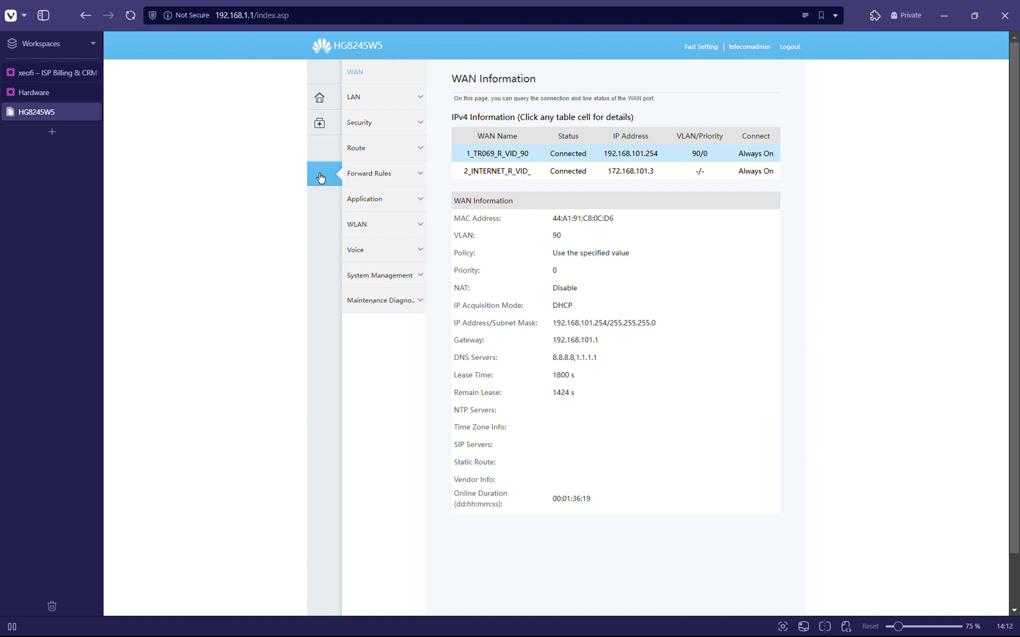
click(379, 282)
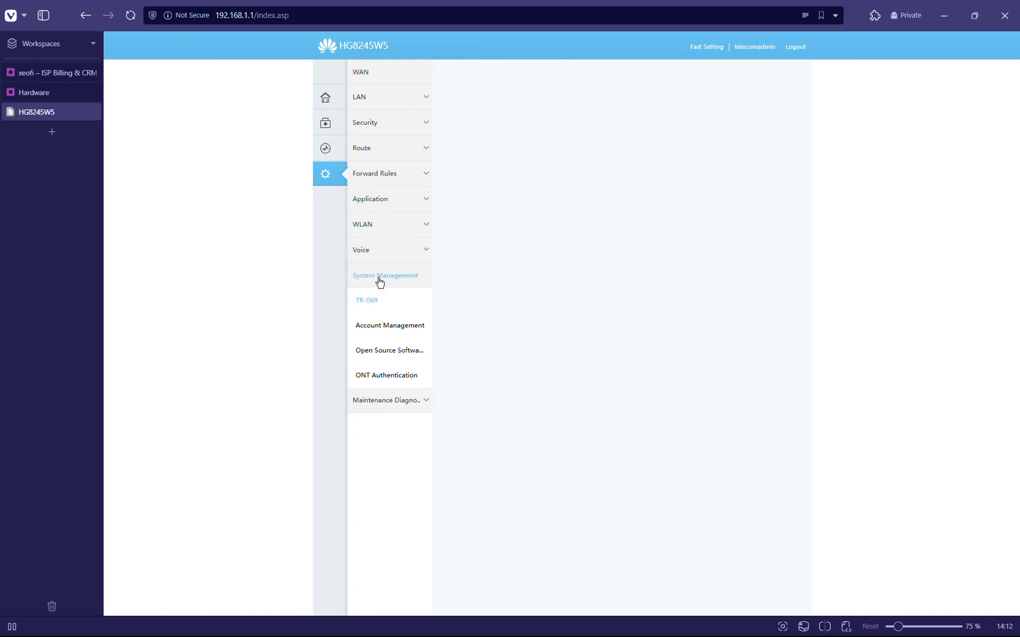
click(376, 308)
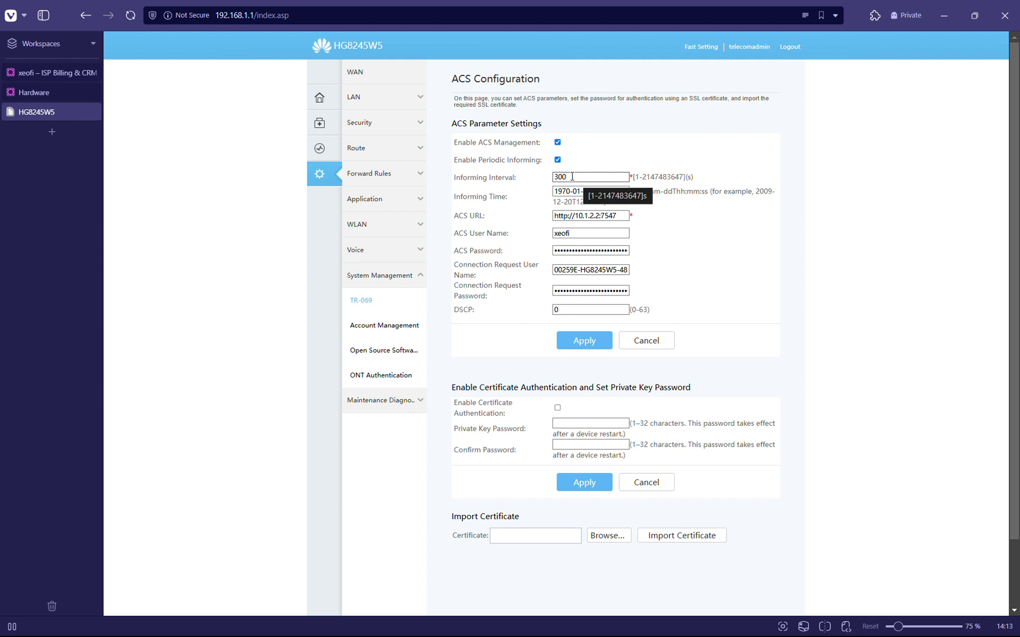
double_click(557, 177)
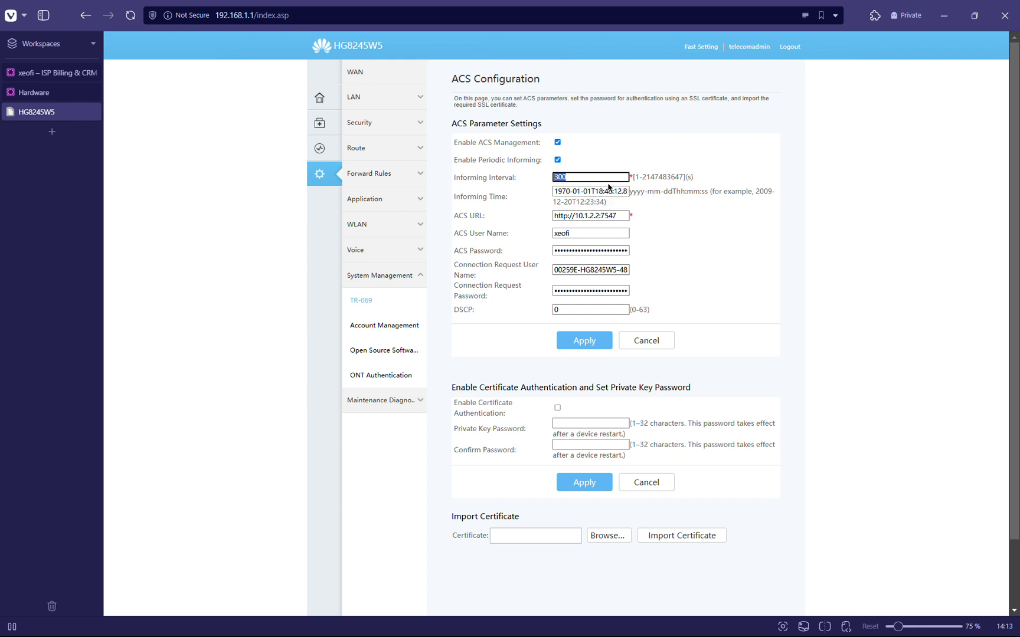
text(5)
key(BackSpace)
text(300)
click(598, 147)
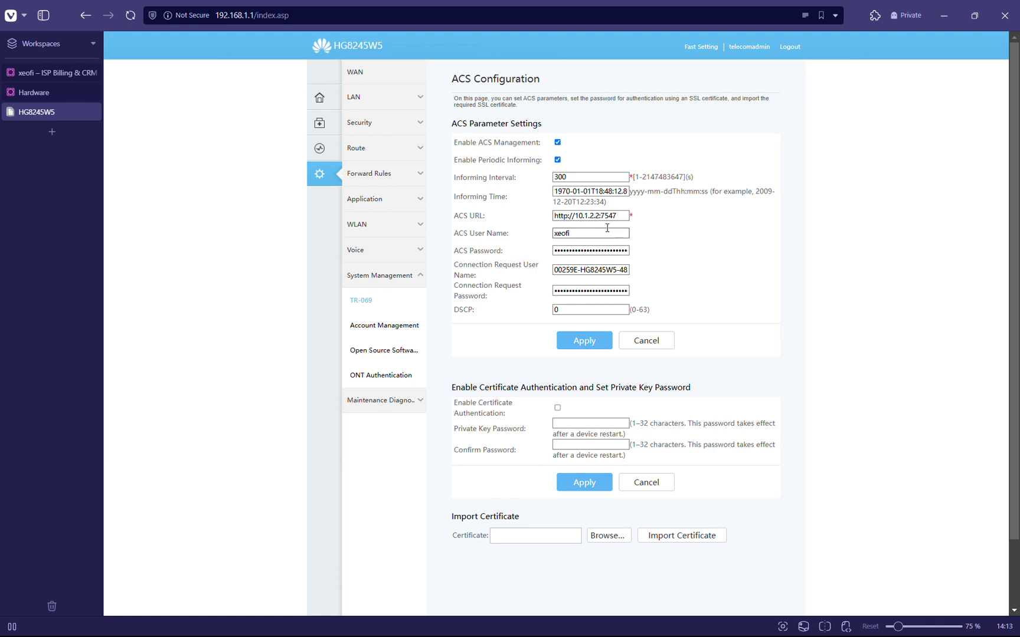
click(39, 94)
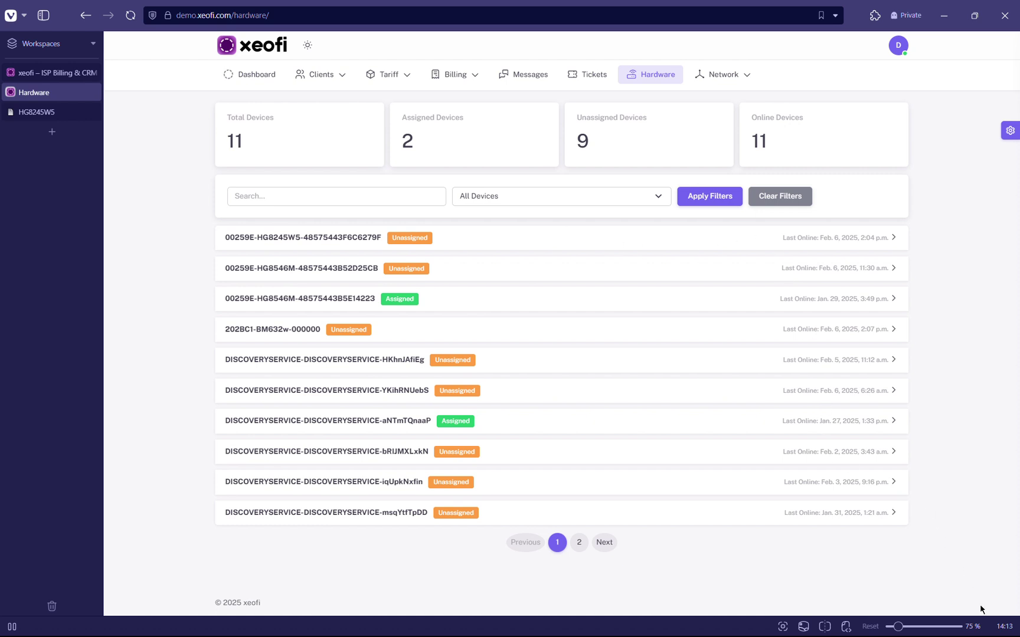
mouse_move(1004, 631)
click(37, 112)
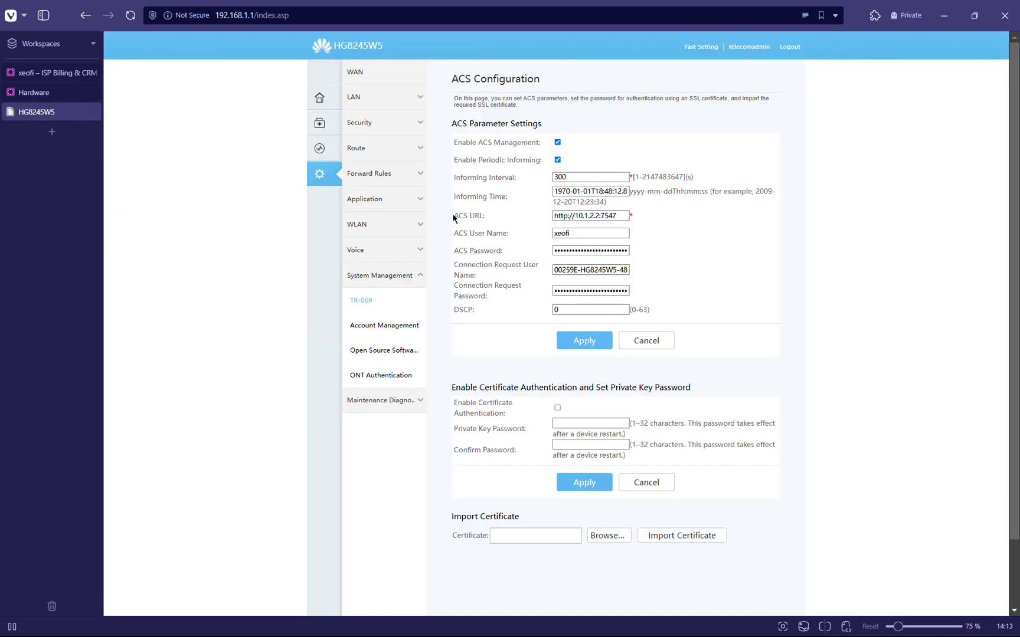
drag(452, 215, 498, 218)
click(562, 216)
triple_click(562, 216)
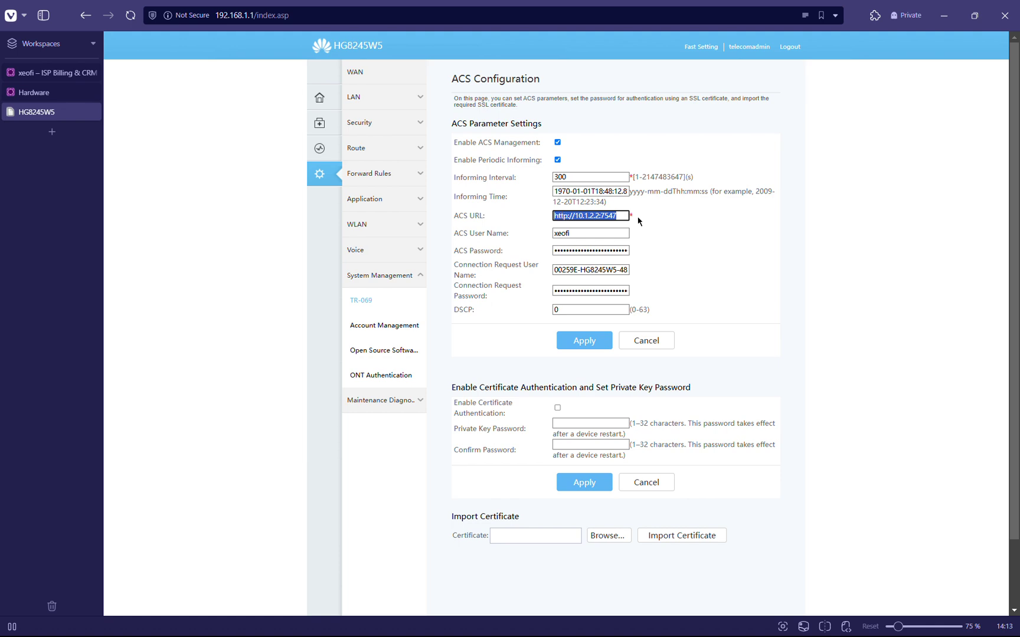
click(688, 224)
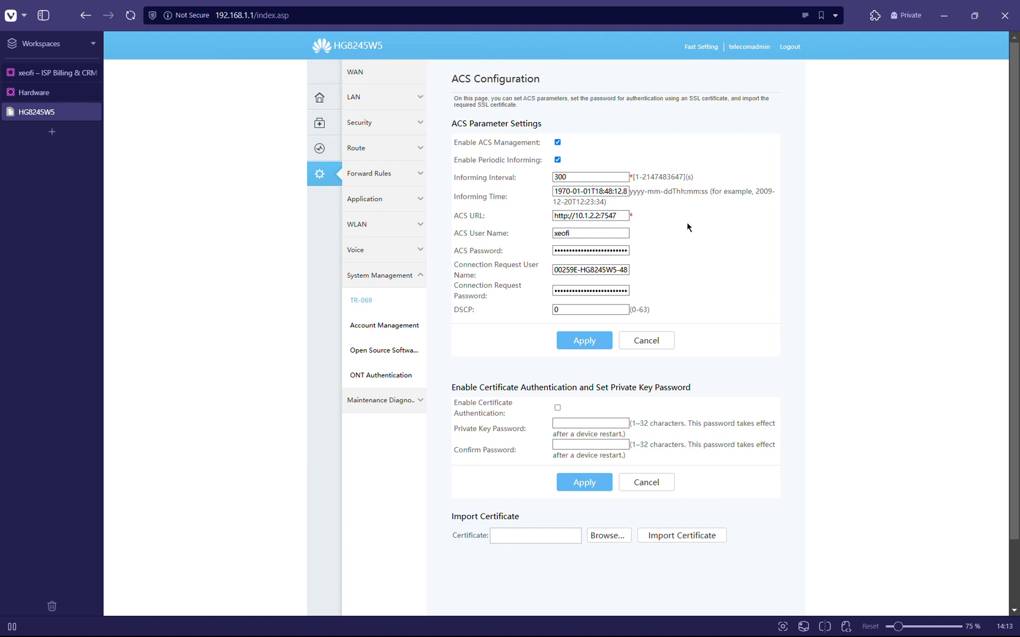
click(48, 93)
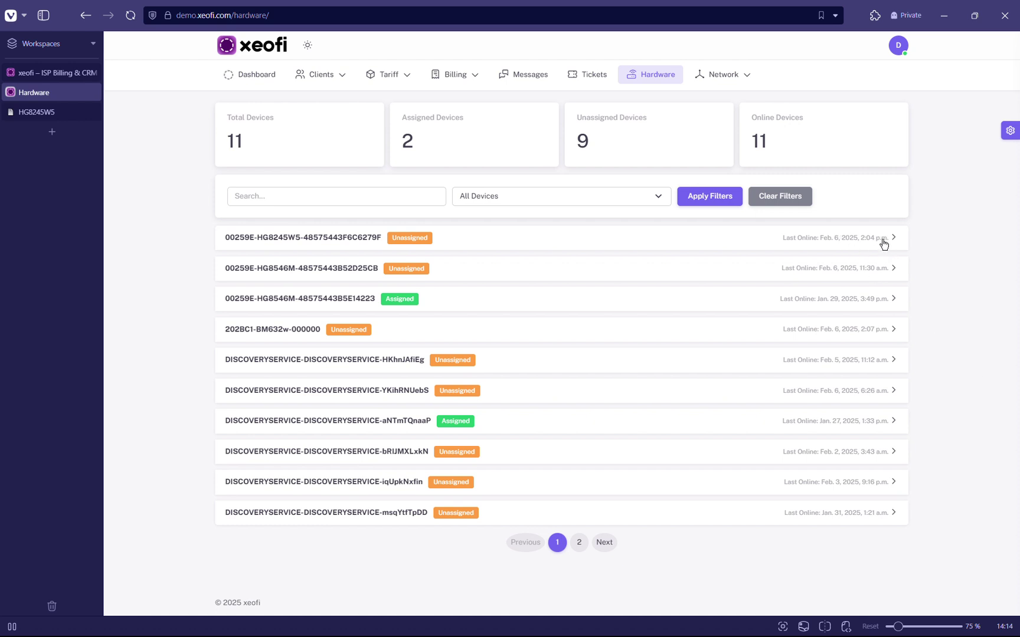
Reload the Hardware page and expand the first HG8245W5 device's details.
click(134, 21)
click(450, 238)
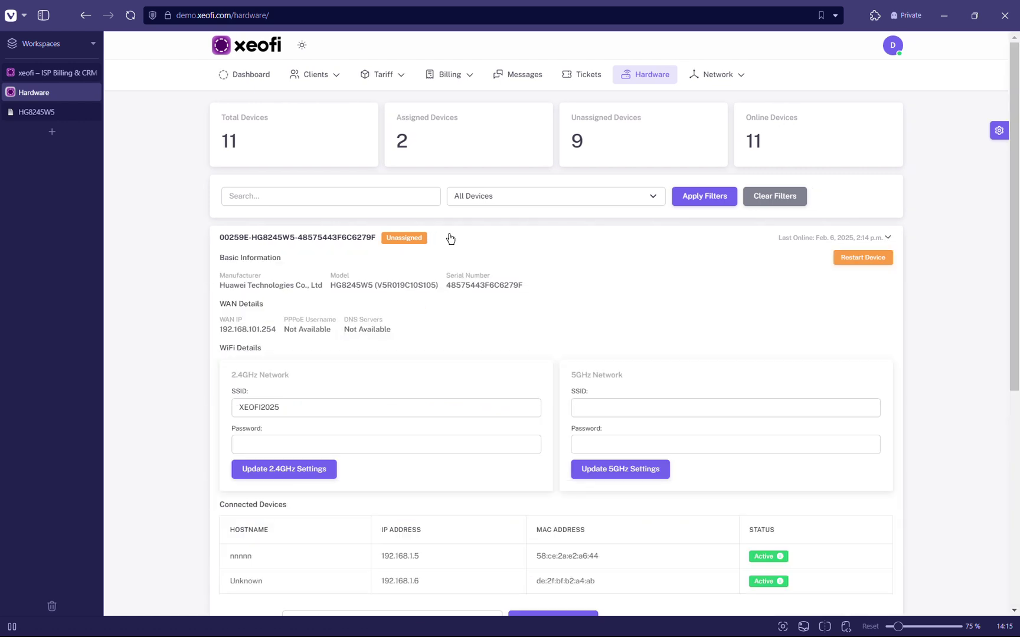
scroll(481, 241, down, 1)
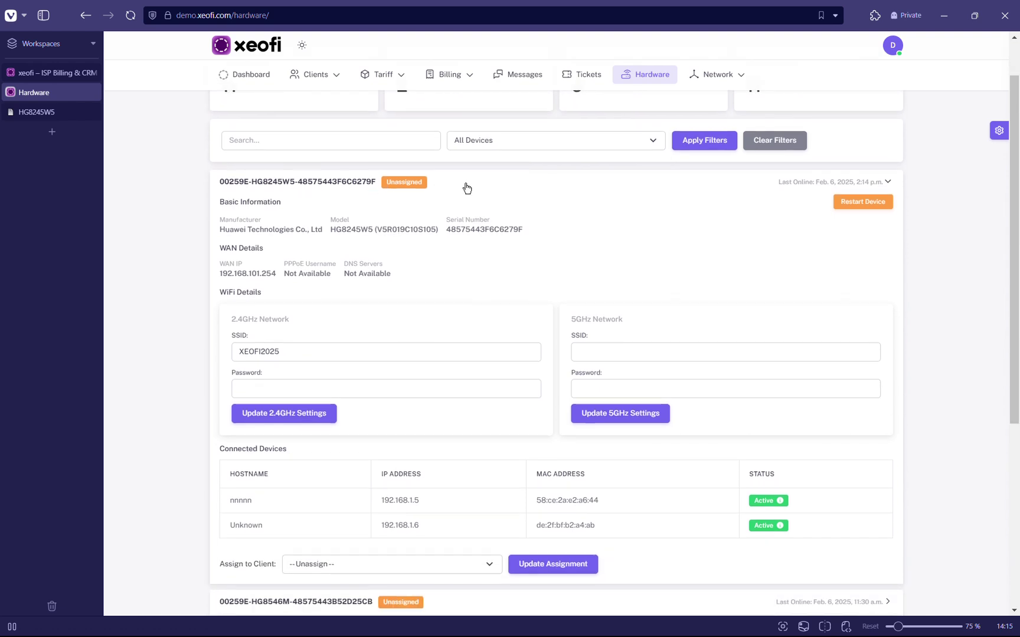
scroll(464, 185, down, 1)
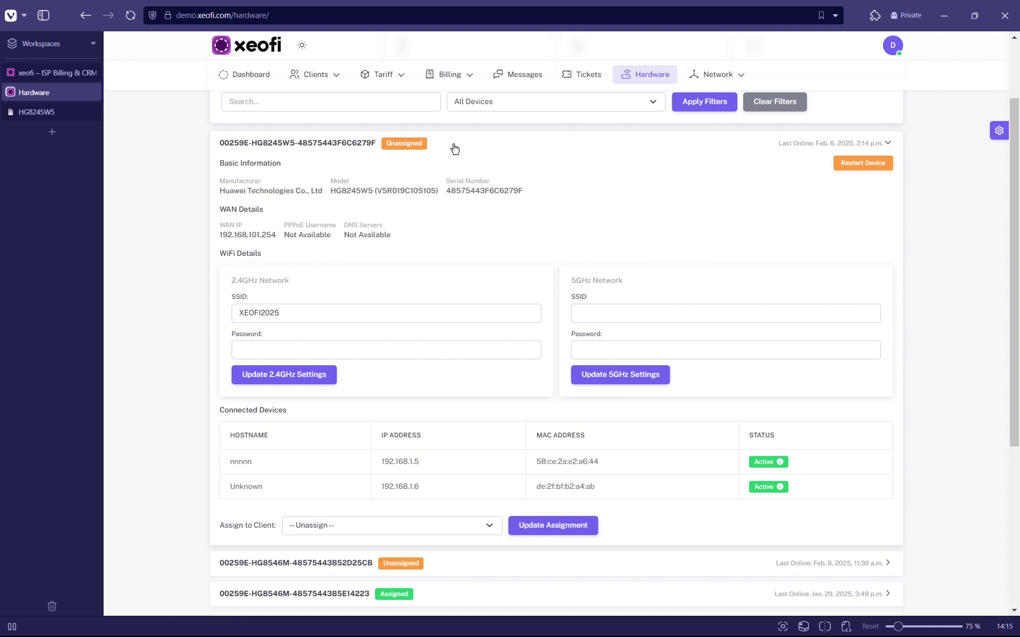
Review the HG8245W5's Basic Information, WAN Details and Connected Devices sections.
drag(219, 166, 284, 164)
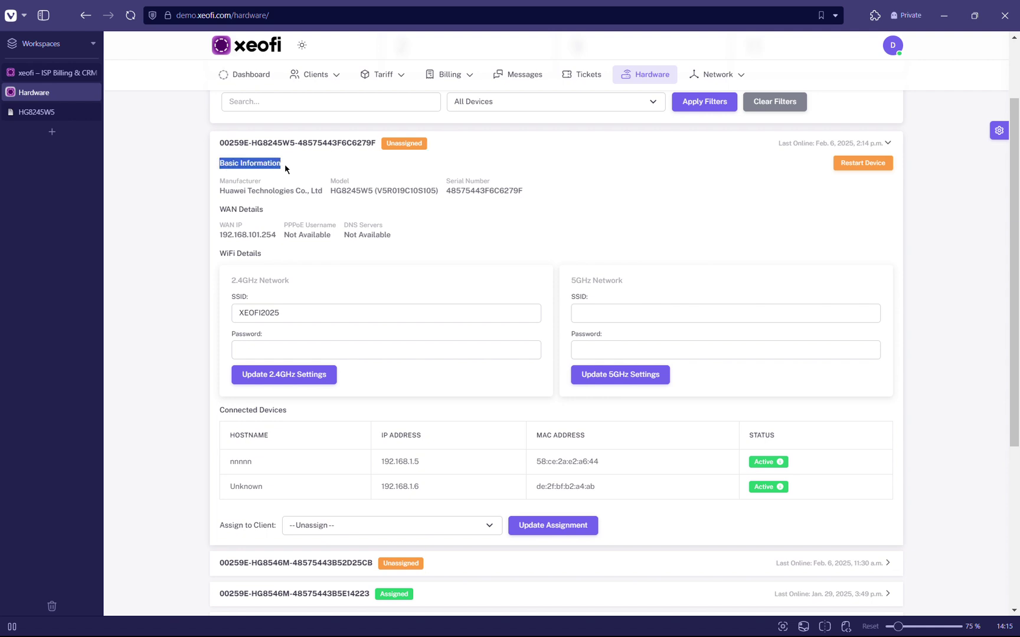
drag(229, 180, 458, 193)
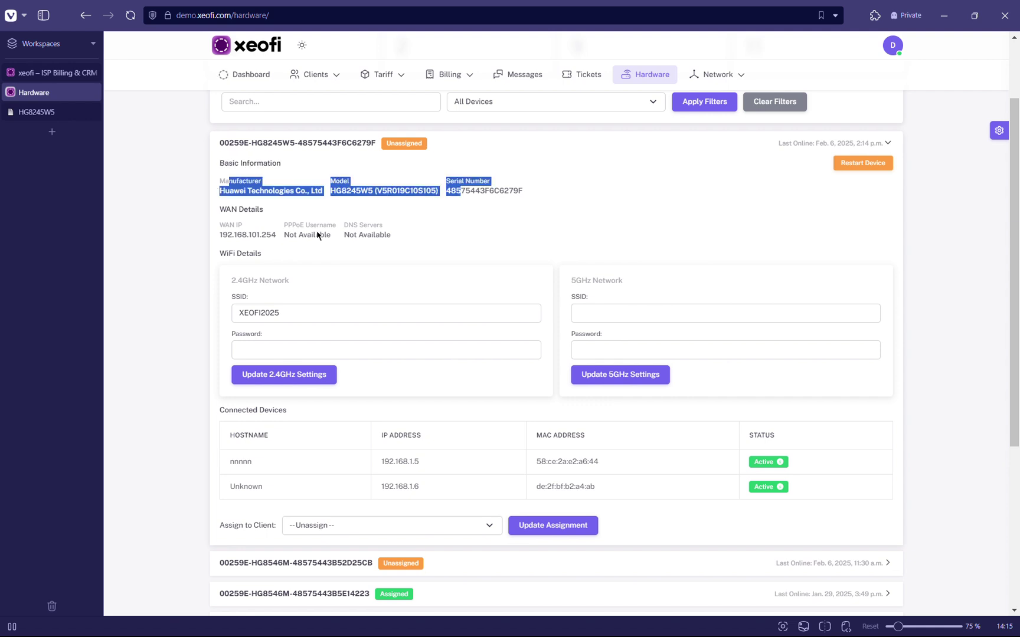
drag(220, 210, 278, 211)
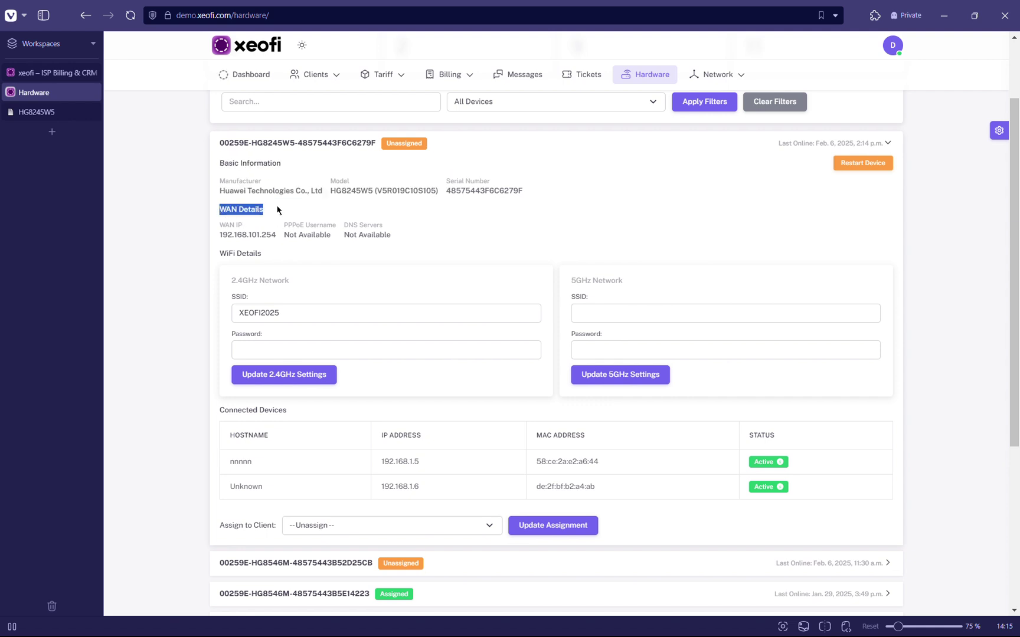
click(226, 255)
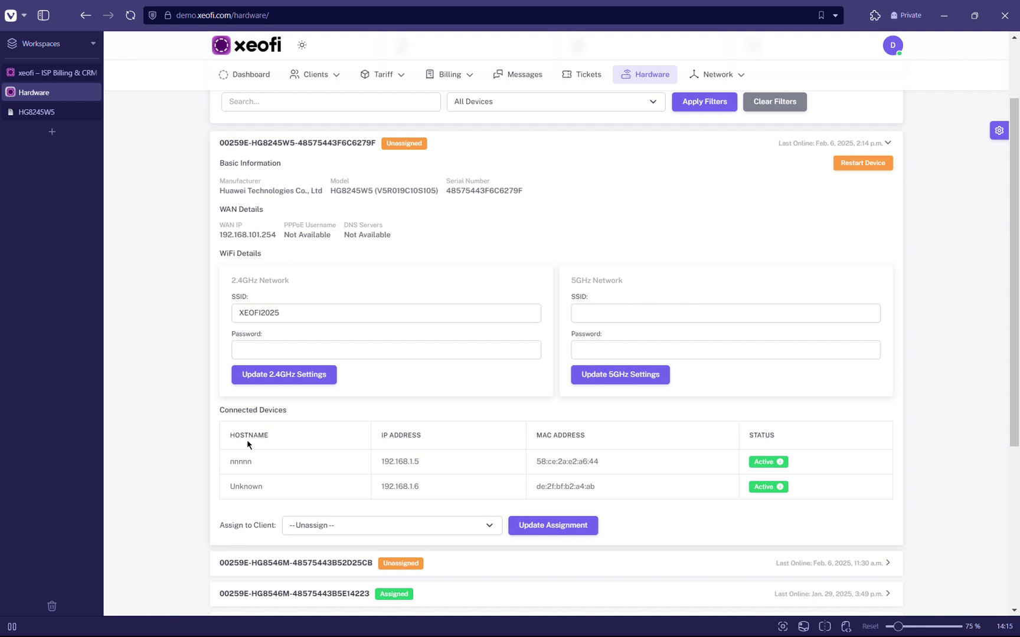
drag(224, 409, 286, 408)
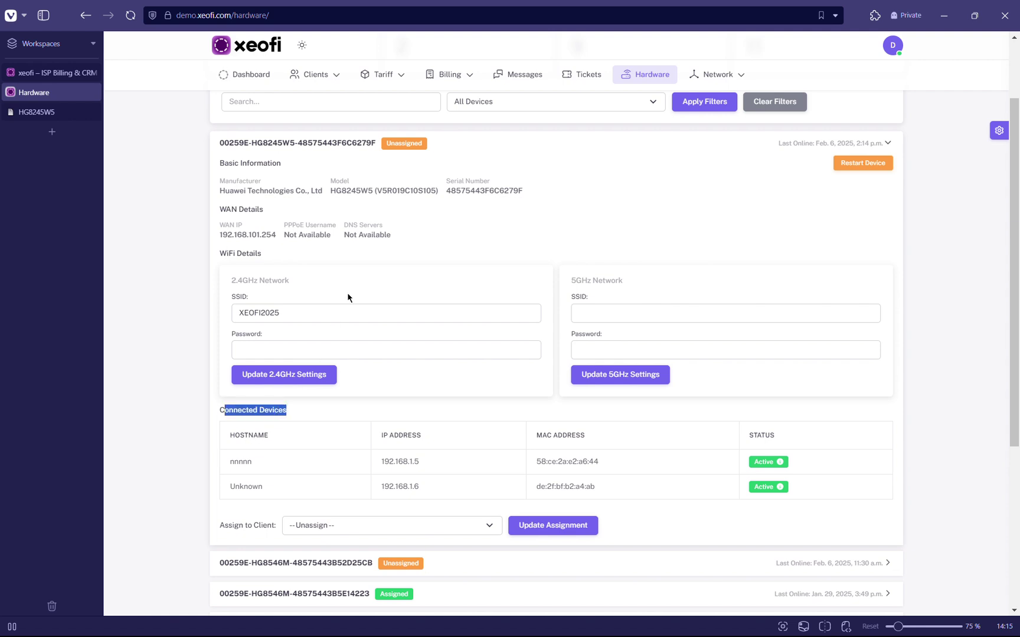
scroll(356, 295, down, 1)
scroll(357, 295, up, 1)
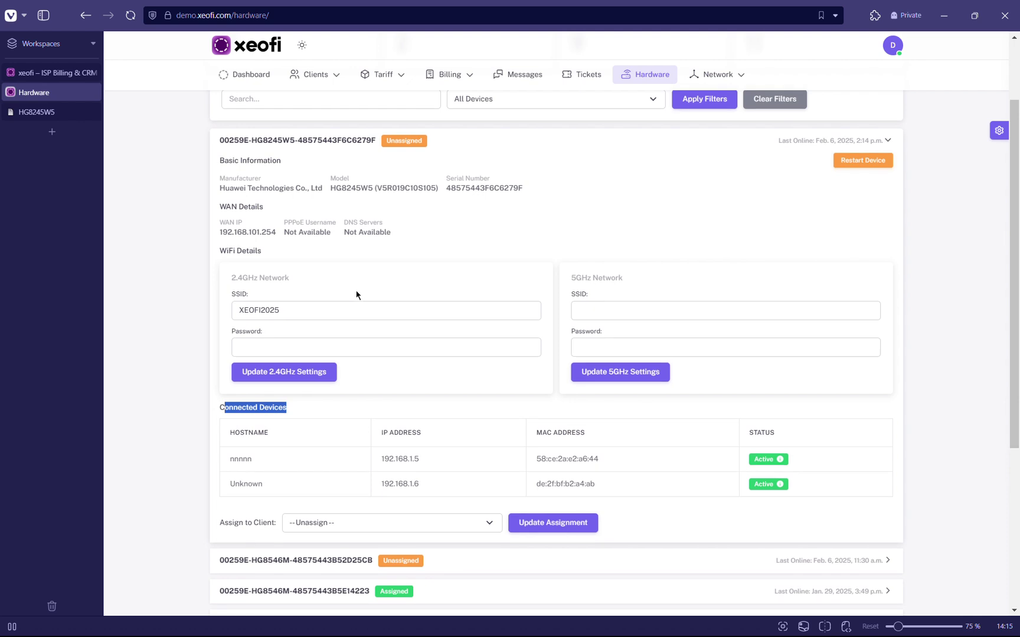
Choose a client in the HG8245W5's Assign to Client dropdown without saving the assignment.
click(332, 524)
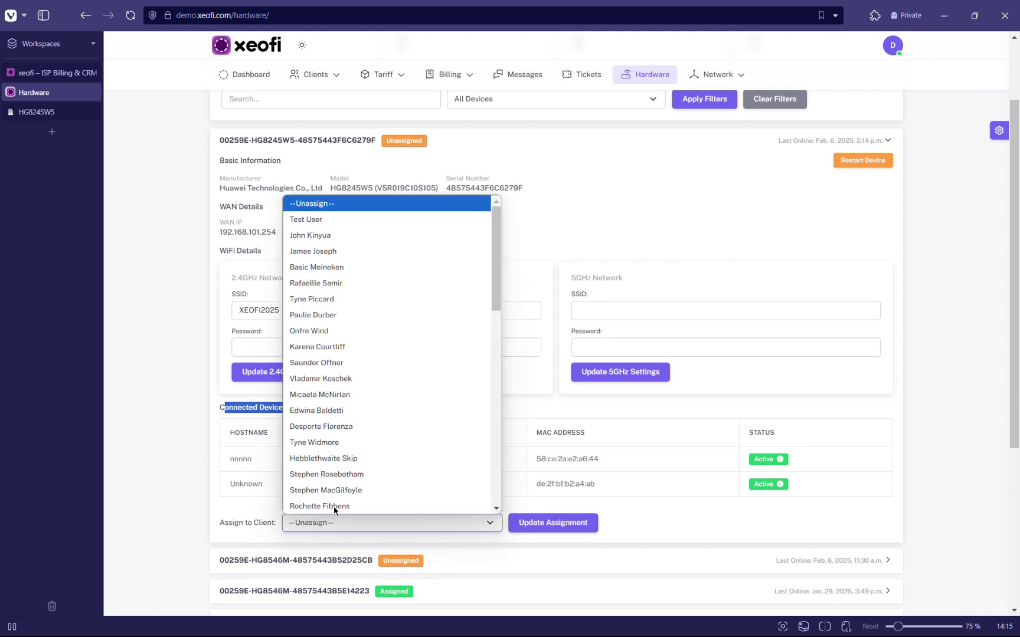
click(324, 233)
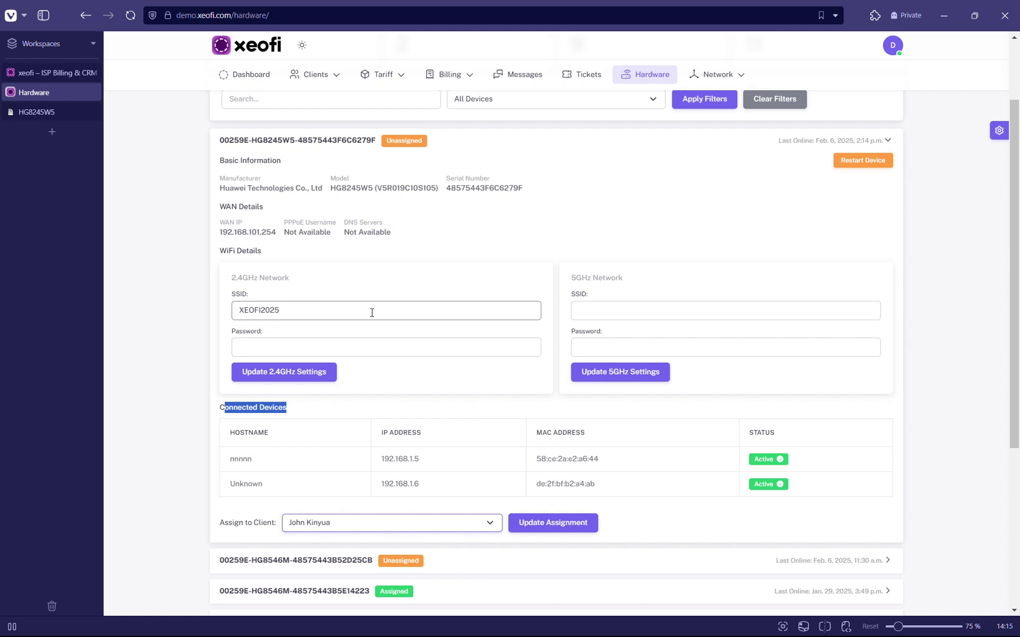
click(400, 424)
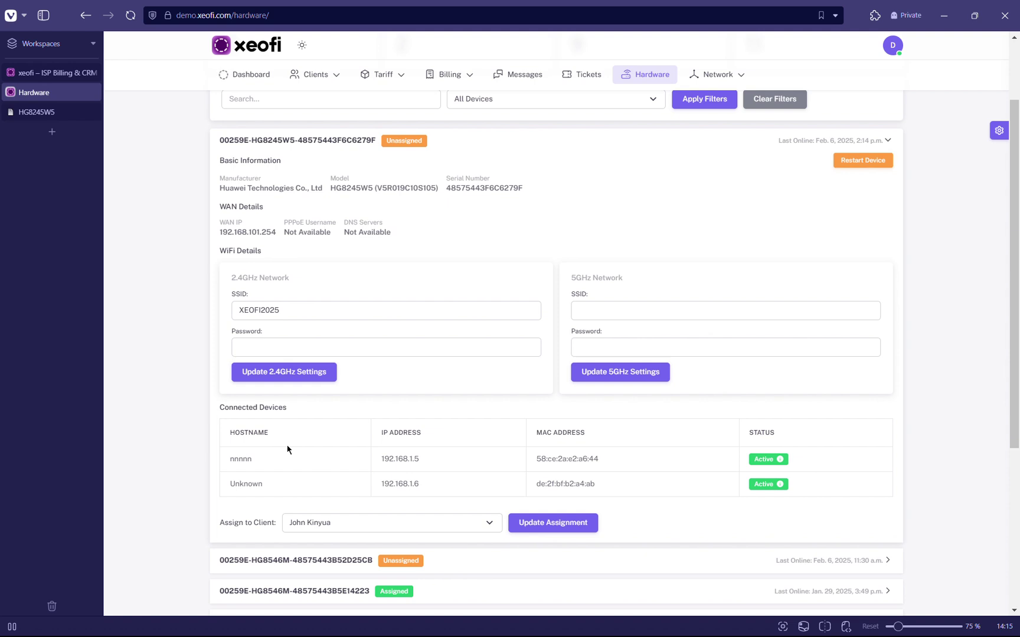
click(36, 112)
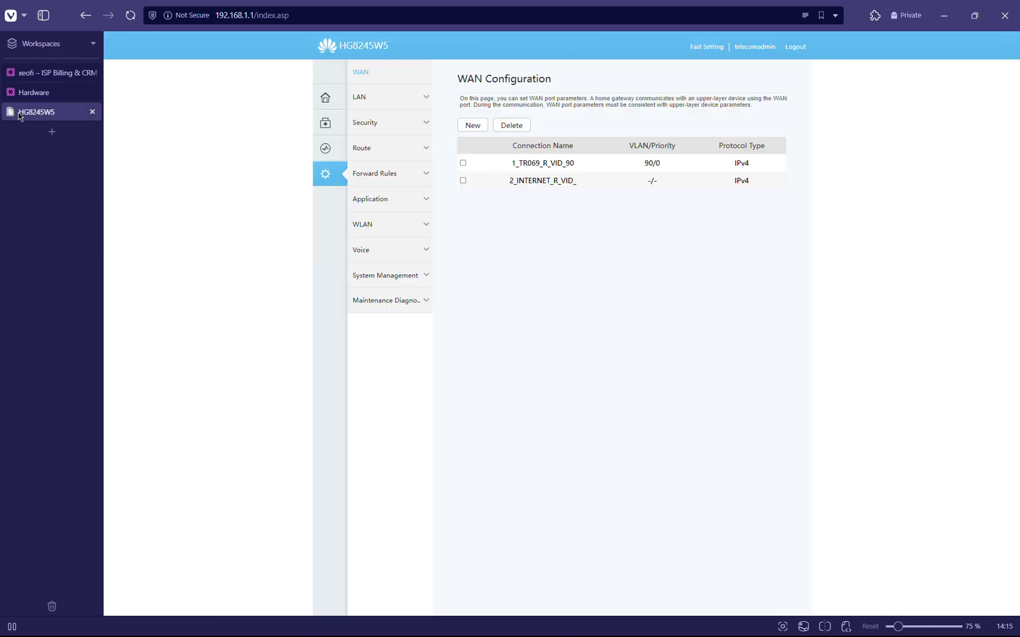
click(35, 95)
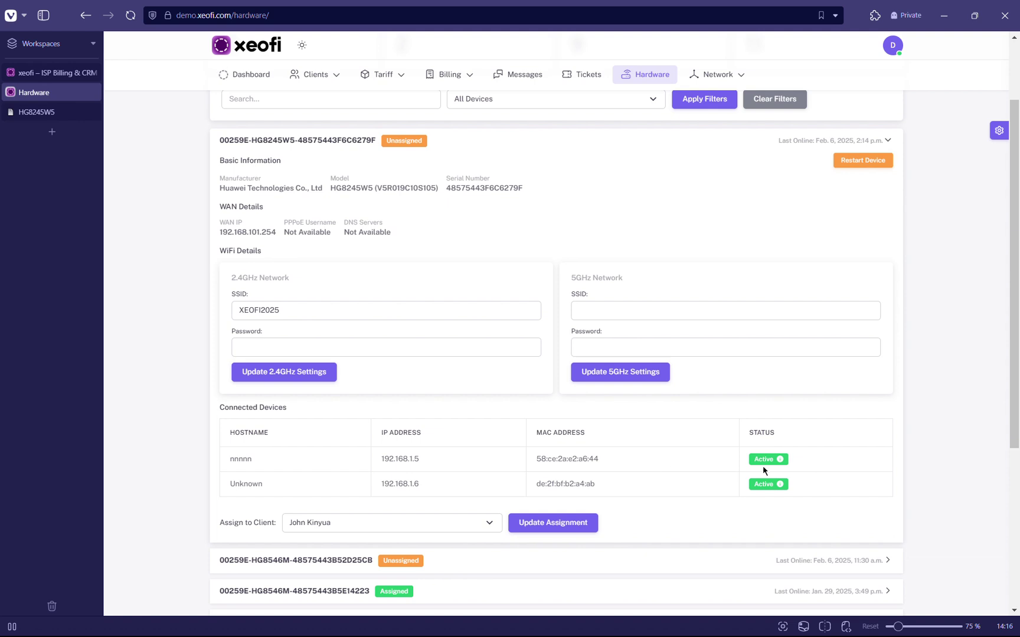
Change the 2.4GHz SSID to XEOFI, fill in the saved password, and apply the 2.4GHz settings.
mouse_move(760, 457)
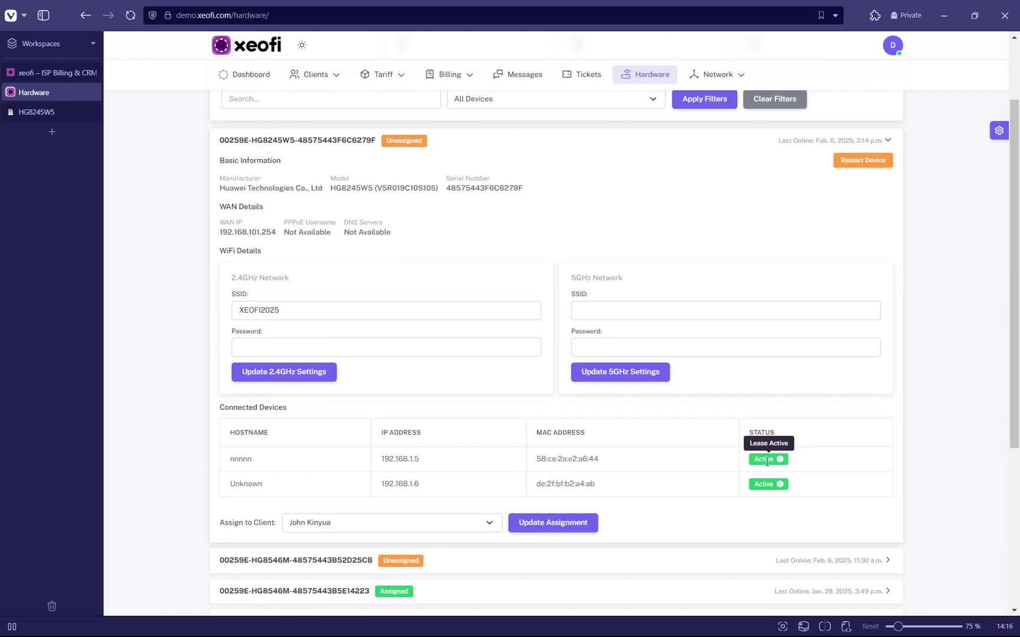
scroll(705, 455, up, 2)
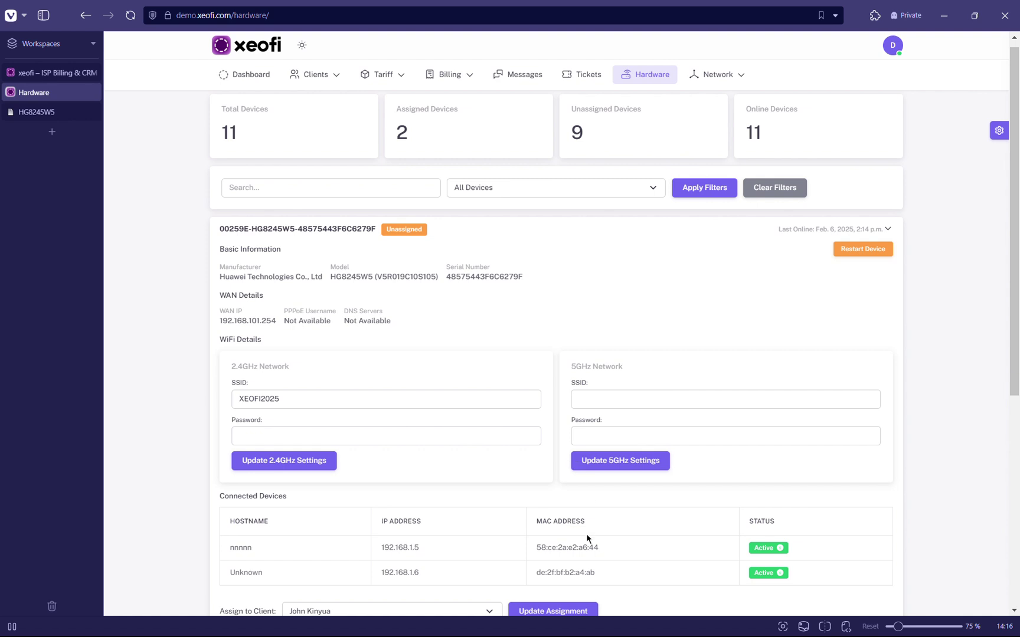
mouse_move(778, 548)
double_click(325, 397)
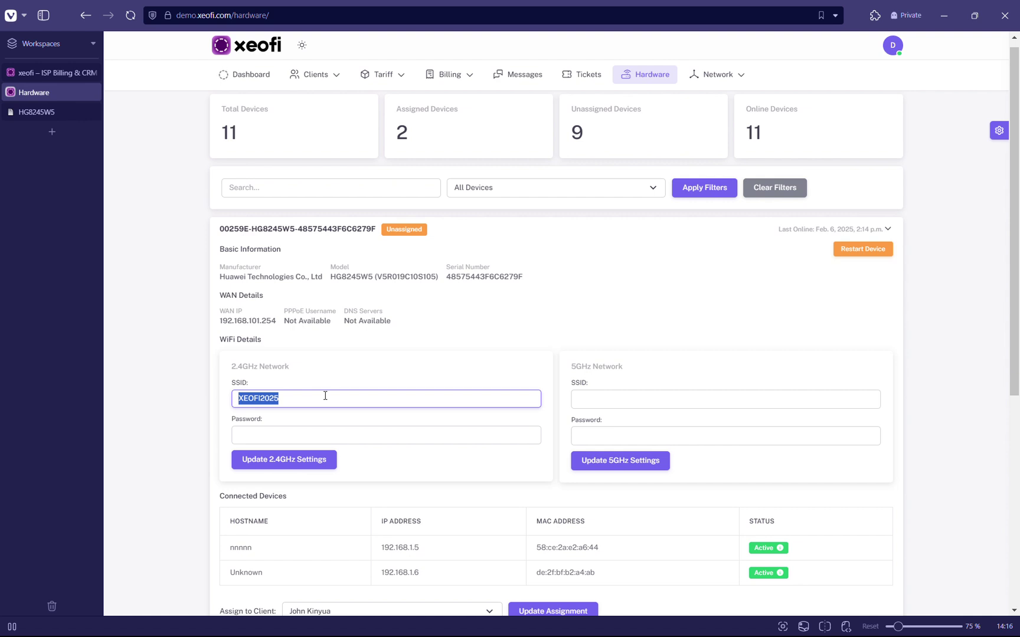
text(XEOFI)
key(Tab)
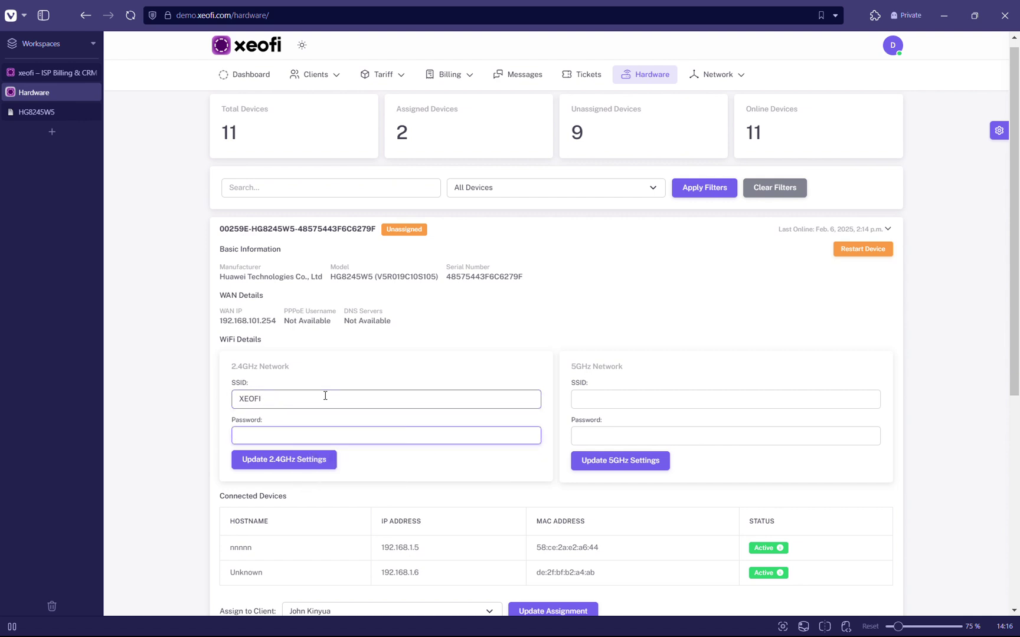
text(XEO)
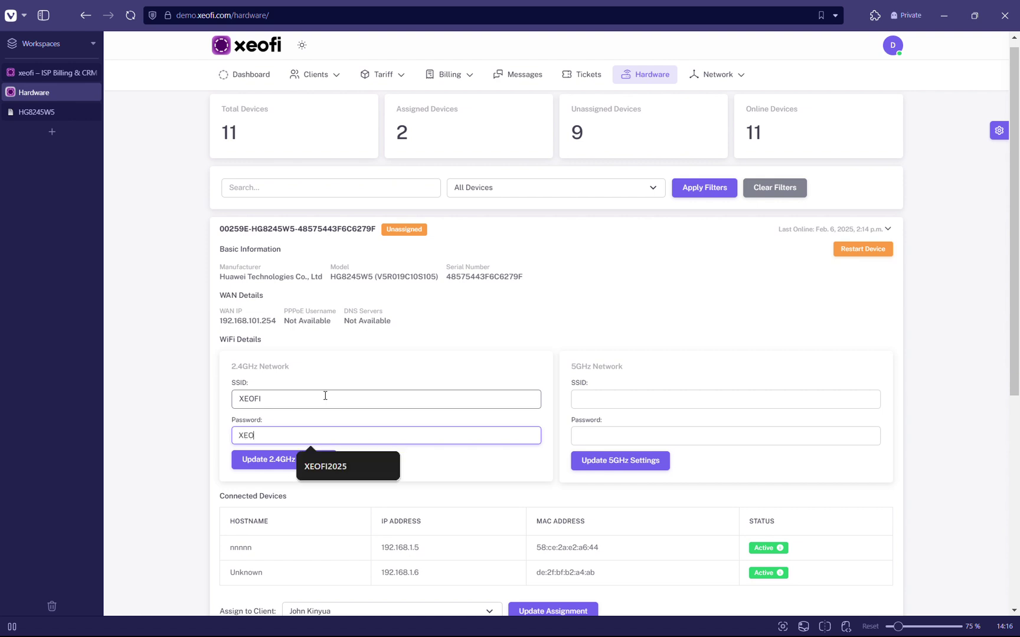
text(FI2025)
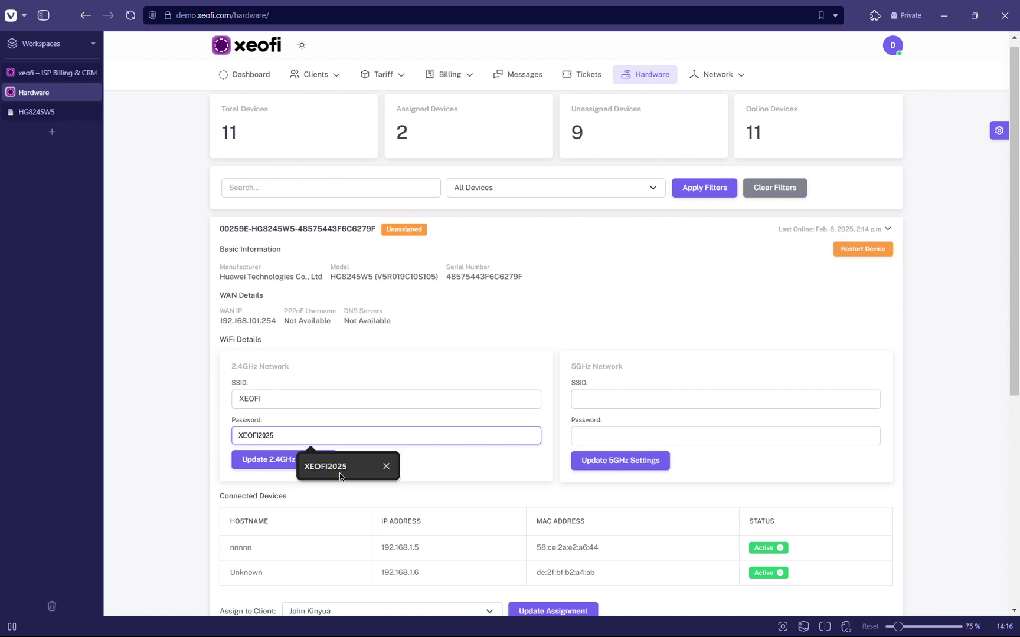
click(339, 473)
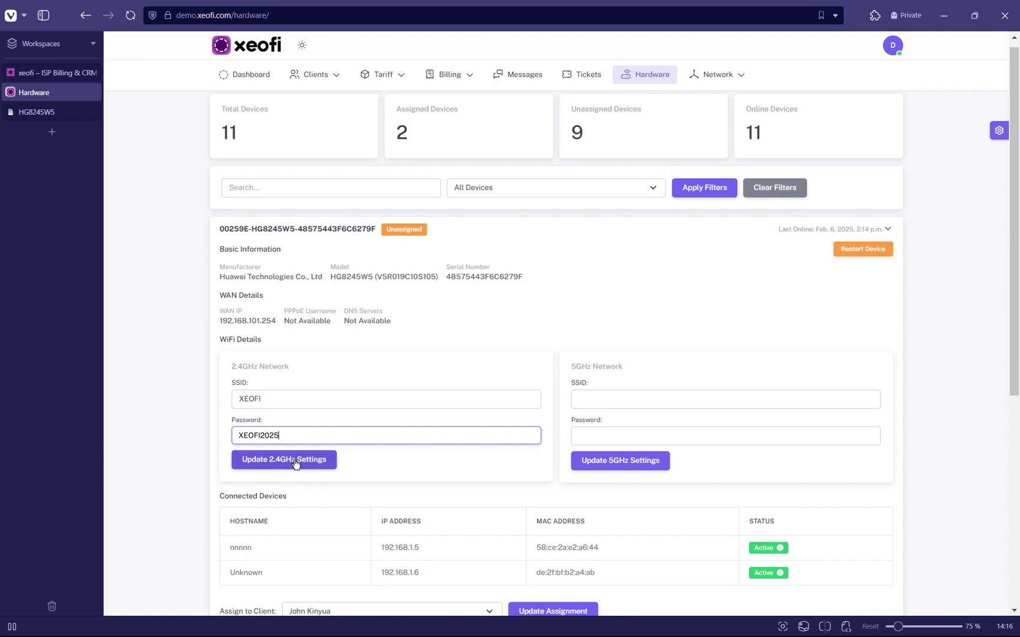
click(296, 462)
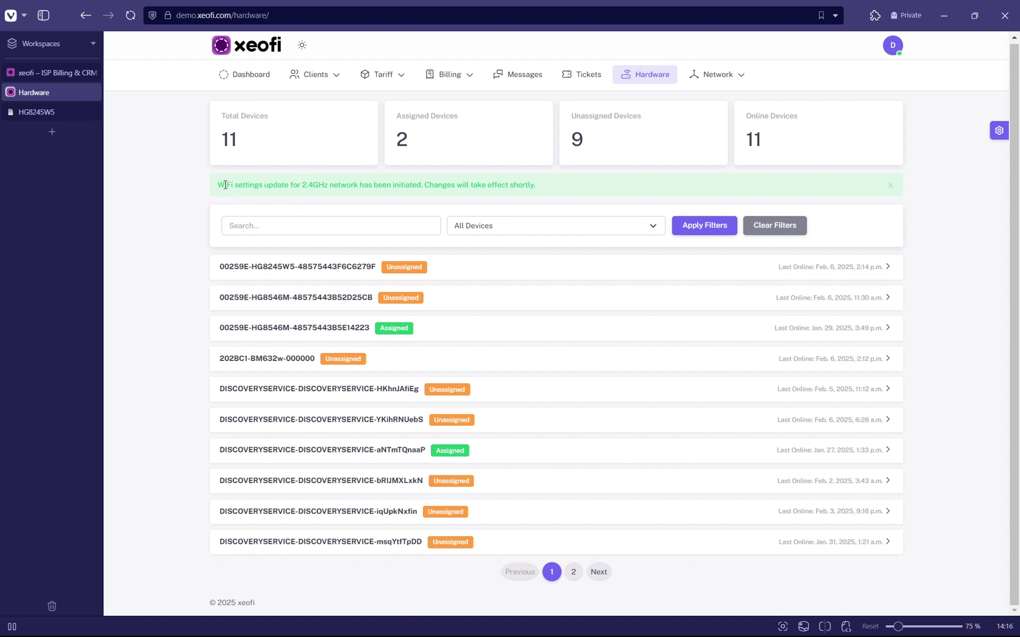
Check the success banner, then expand the 00259E-HG8245W5 device row.
drag(223, 183, 341, 183)
click(348, 194)
drag(410, 184, 472, 184)
click(506, 183)
click(462, 271)
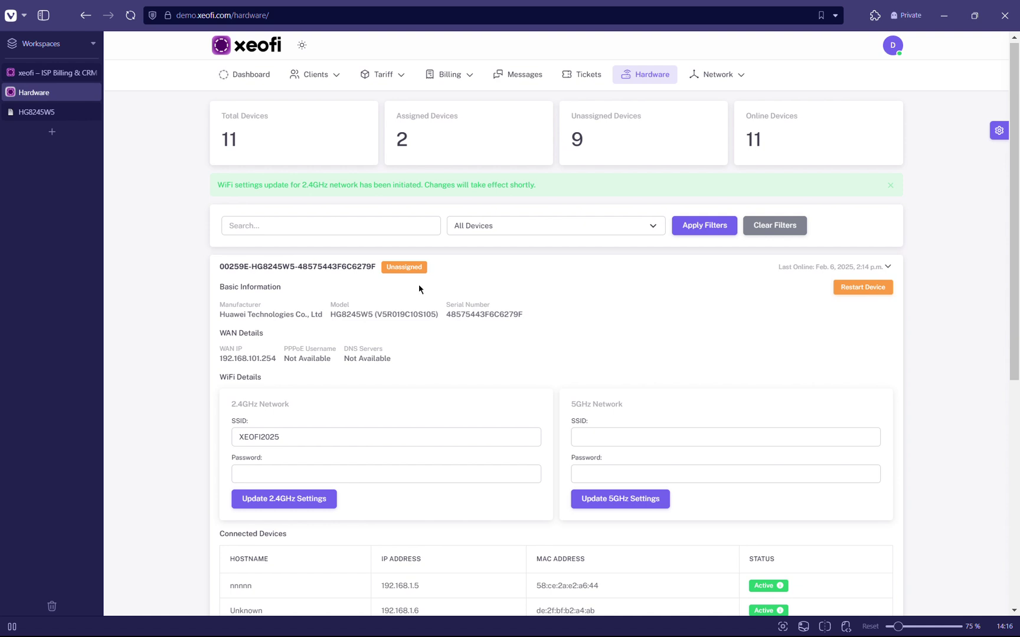
scroll(380, 322, down, 1)
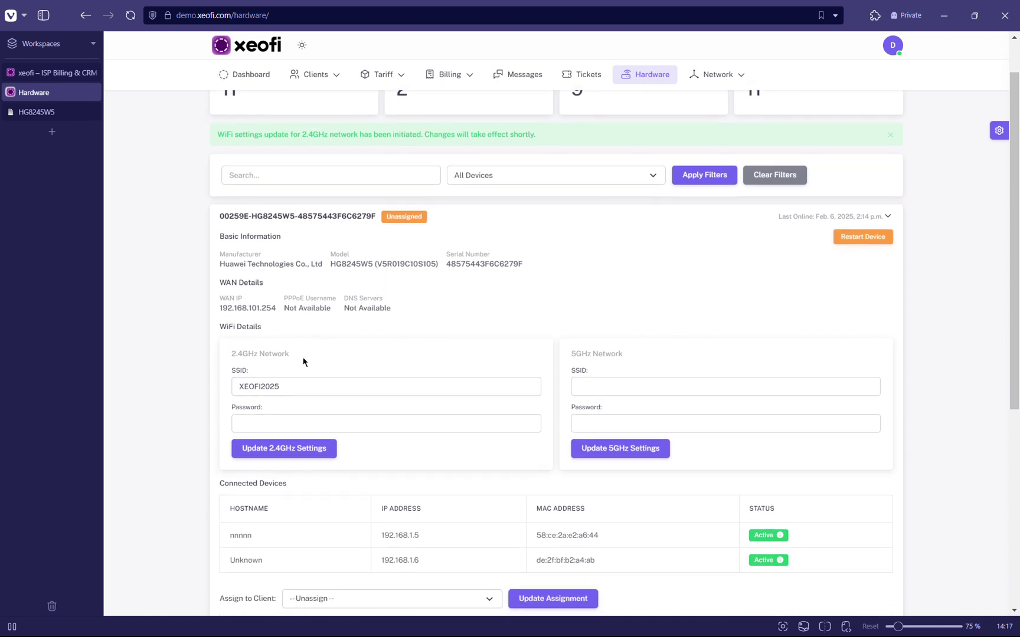
Review the device's 2.4GHz network name (still XEOFI2025), PPPoE username and remaining details.
click(284, 390)
double_click(284, 391)
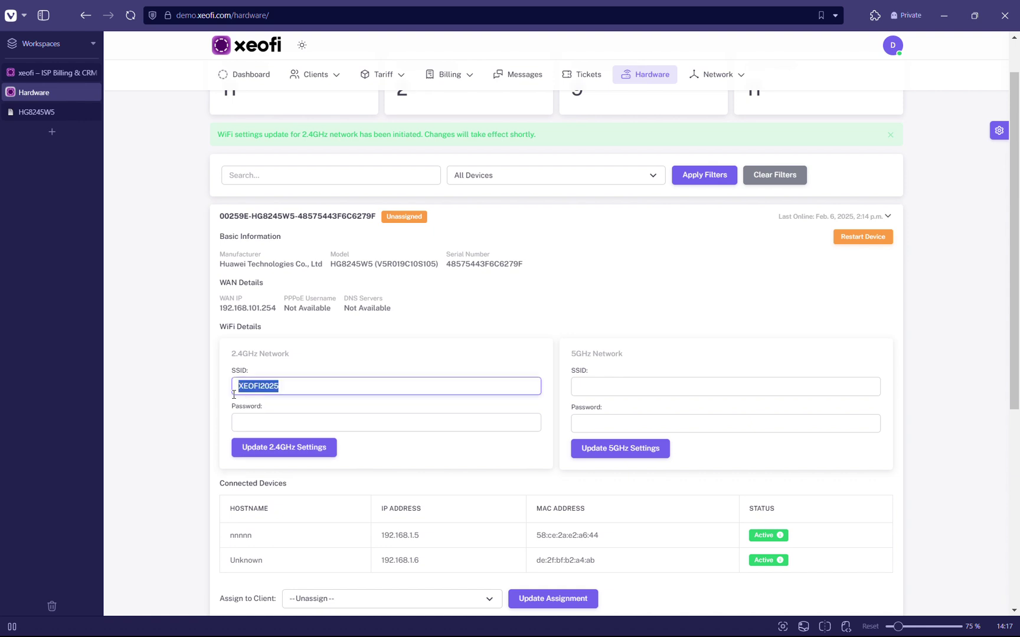
click(402, 316)
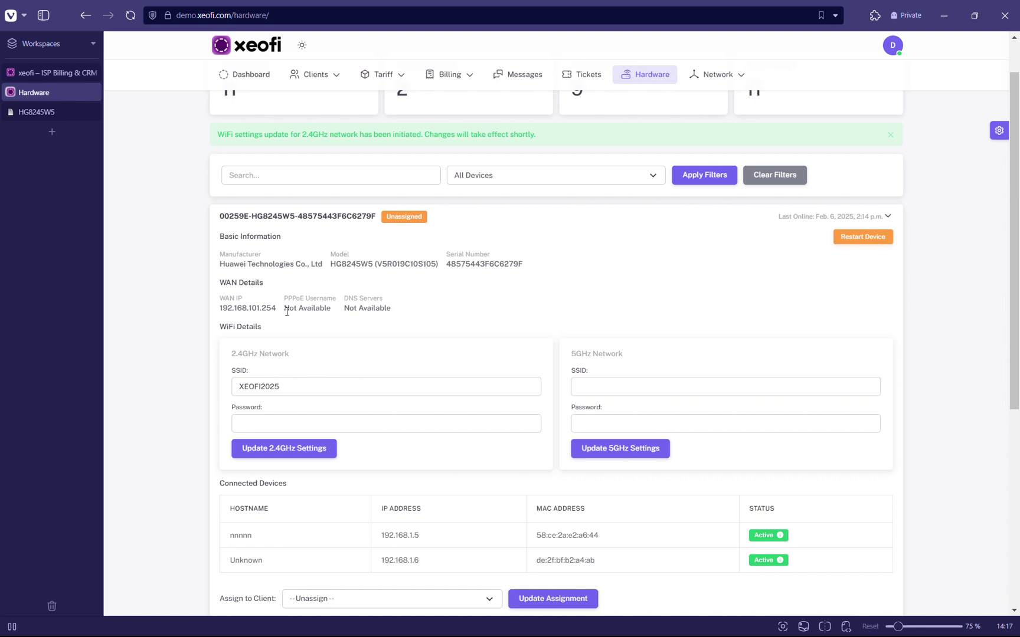
drag(285, 311, 333, 313)
click(357, 307)
scroll(397, 307, down, 2)
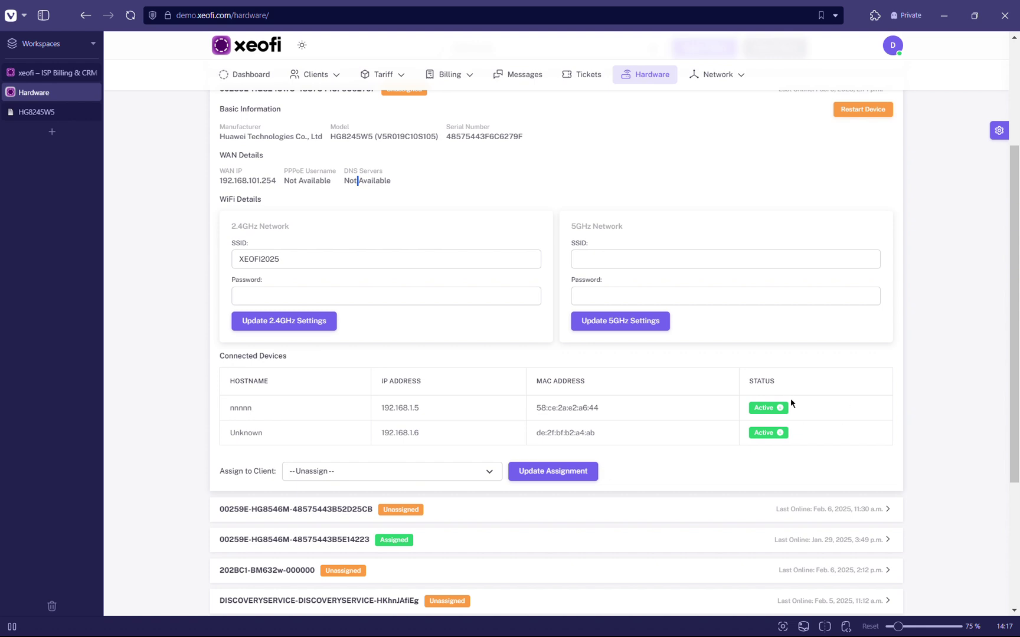
click(762, 303)
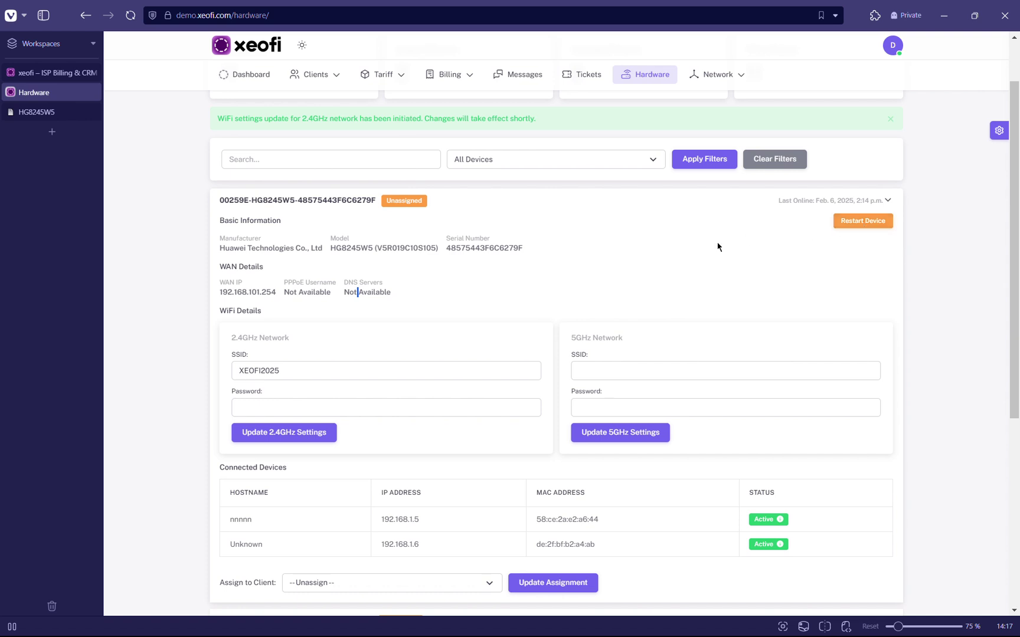
scroll(718, 247, up, 1)
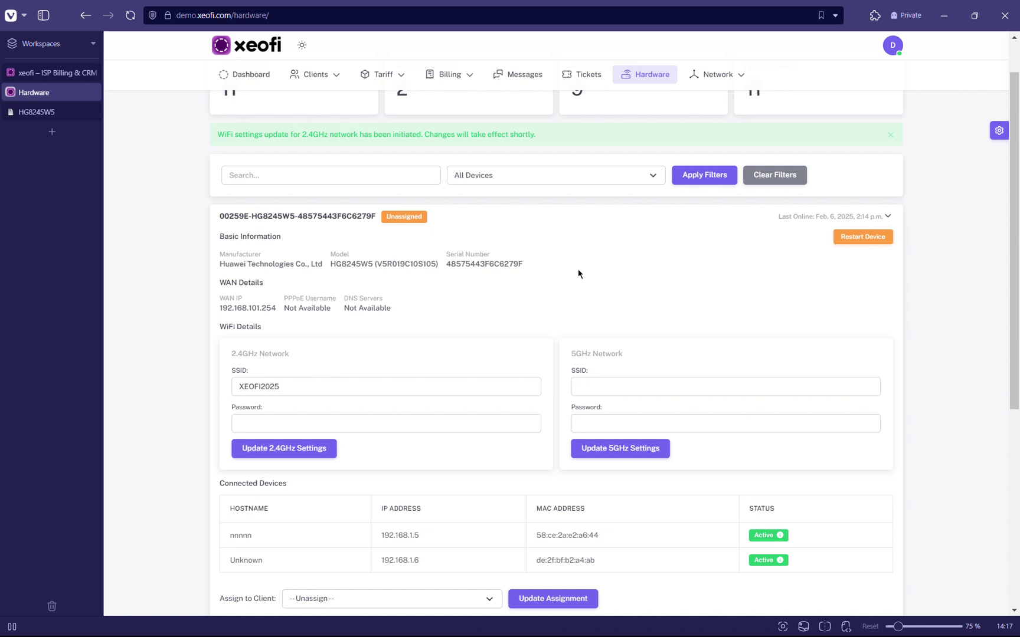
scroll(517, 258, down, 5)
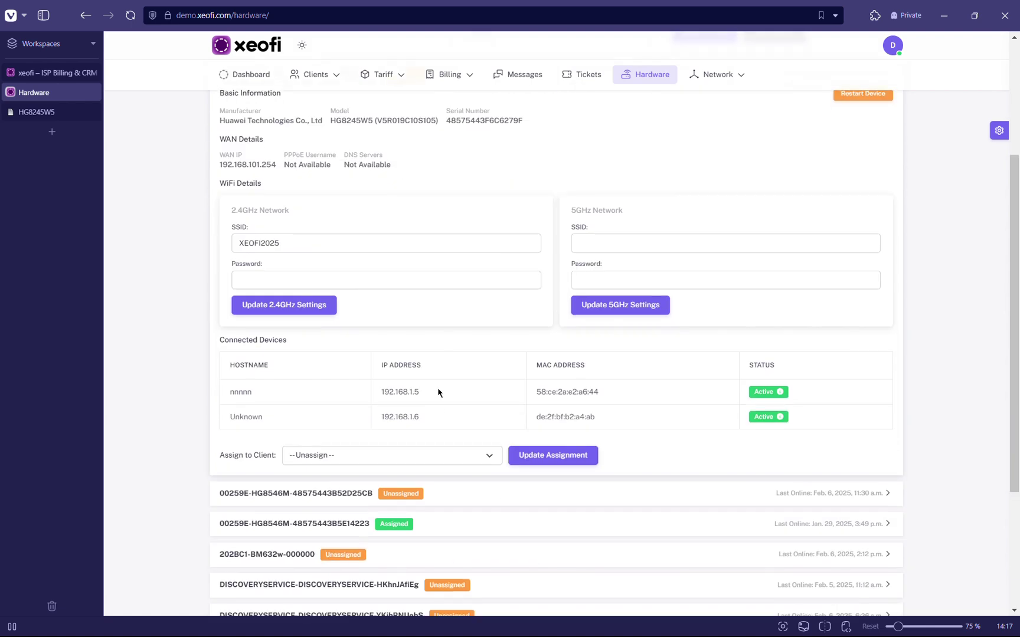
Assign the HG8245W5 device to Test User and save the assignment.
click(444, 455)
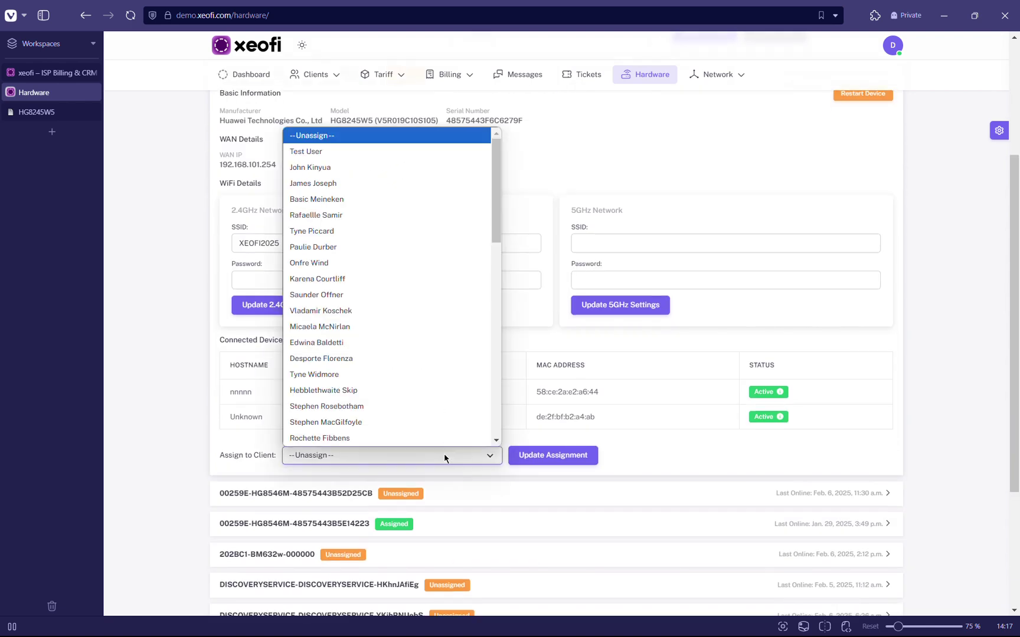
click(356, 151)
click(537, 456)
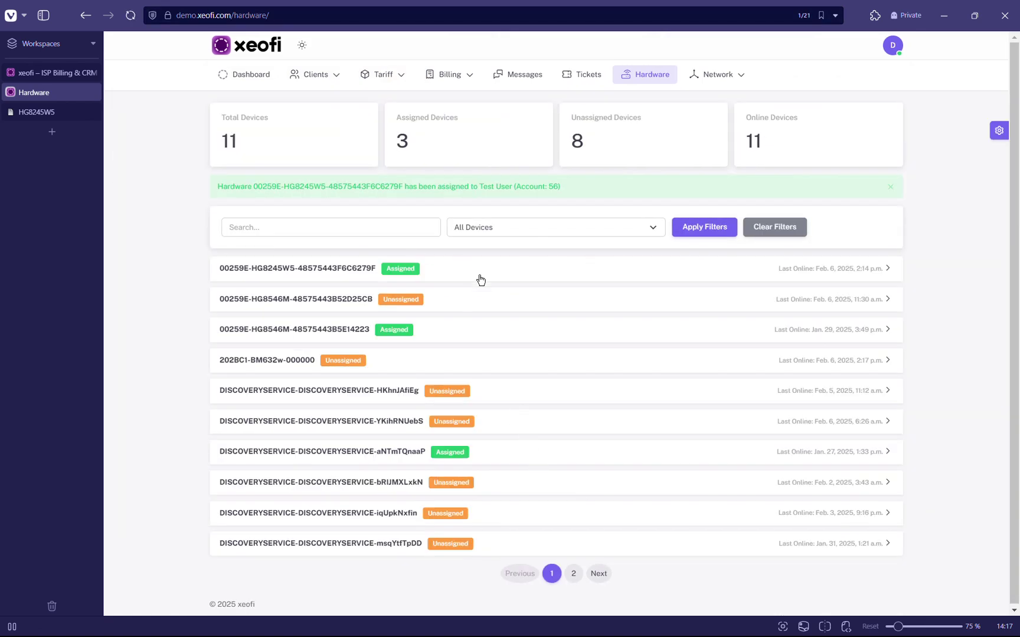
Reload the hardware page and re-expand the HG8245W5 row to confirm it shows Assigned.
click(479, 278)
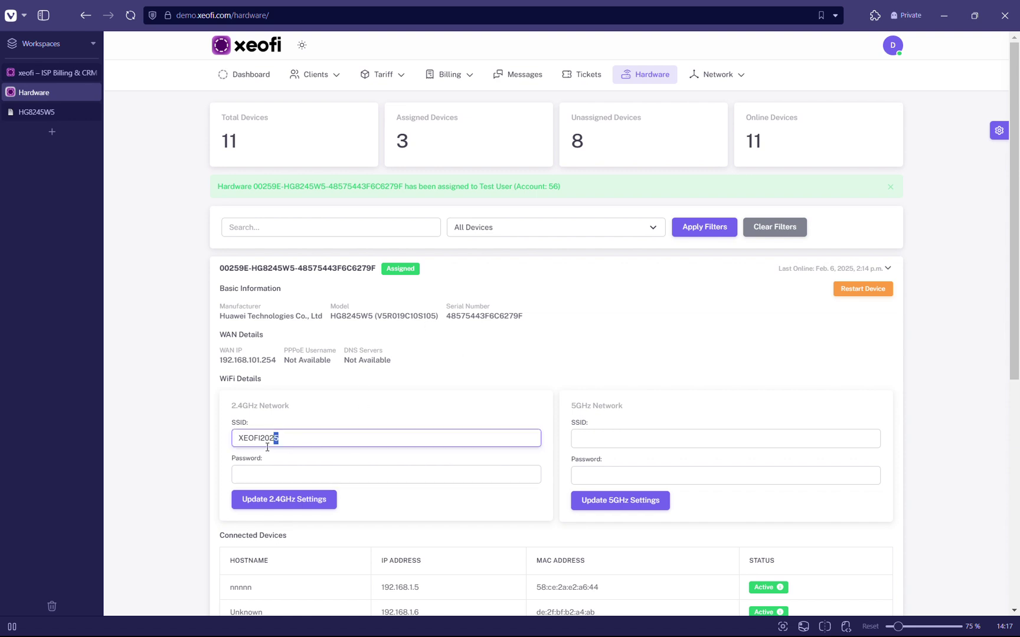
drag(271, 439, 231, 439)
click(597, 319)
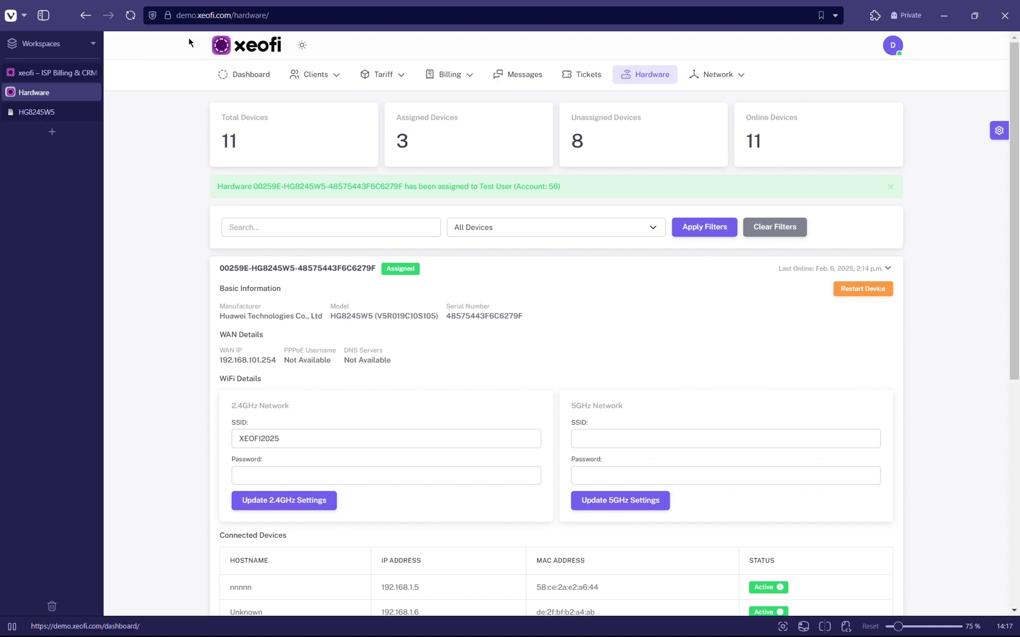
click(131, 15)
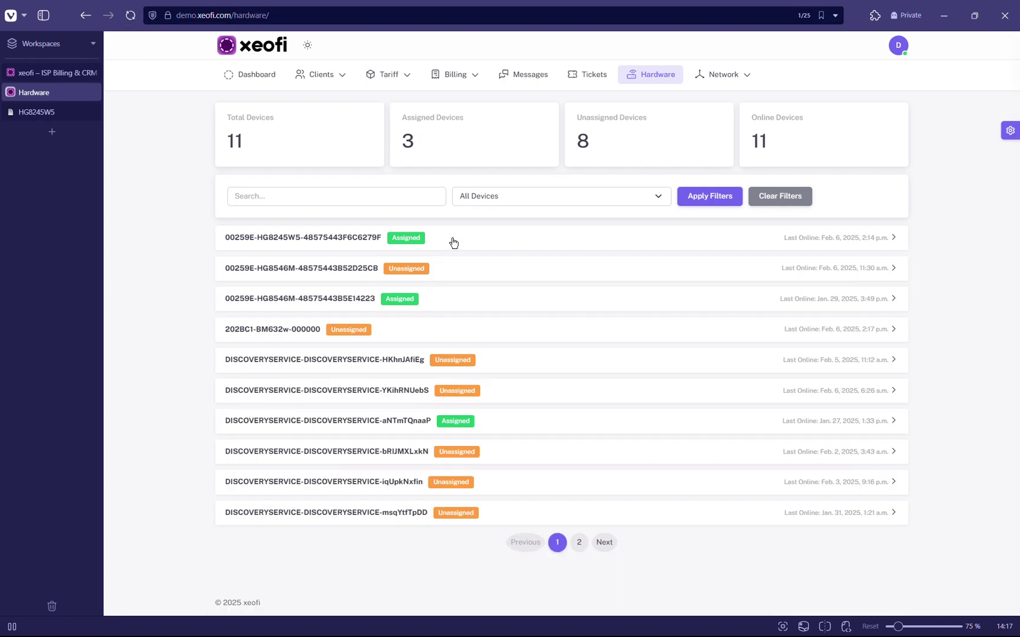
click(449, 239)
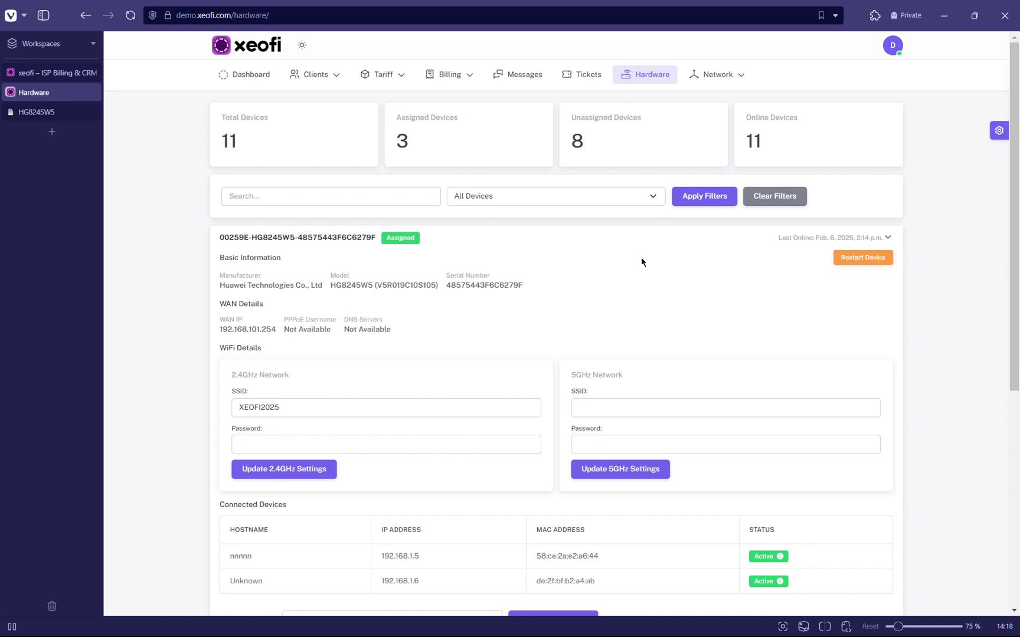
click(383, 74)
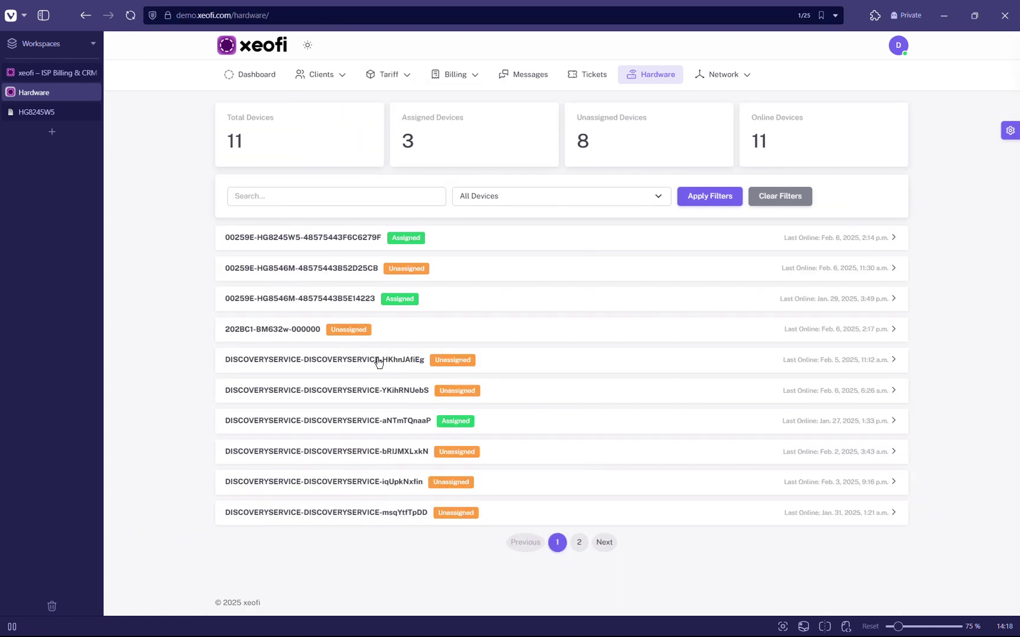
click(463, 239)
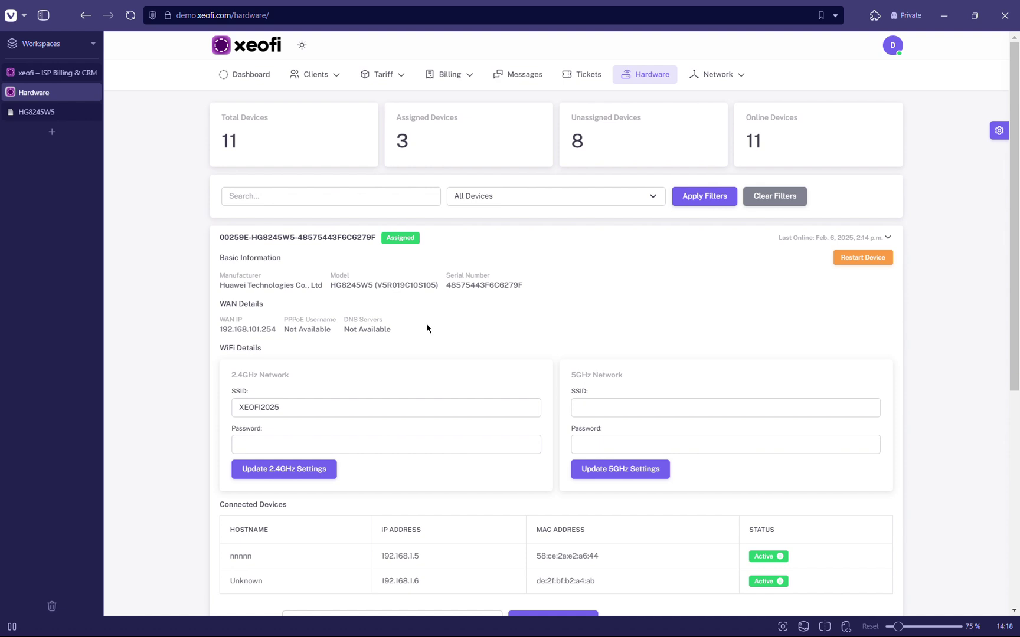